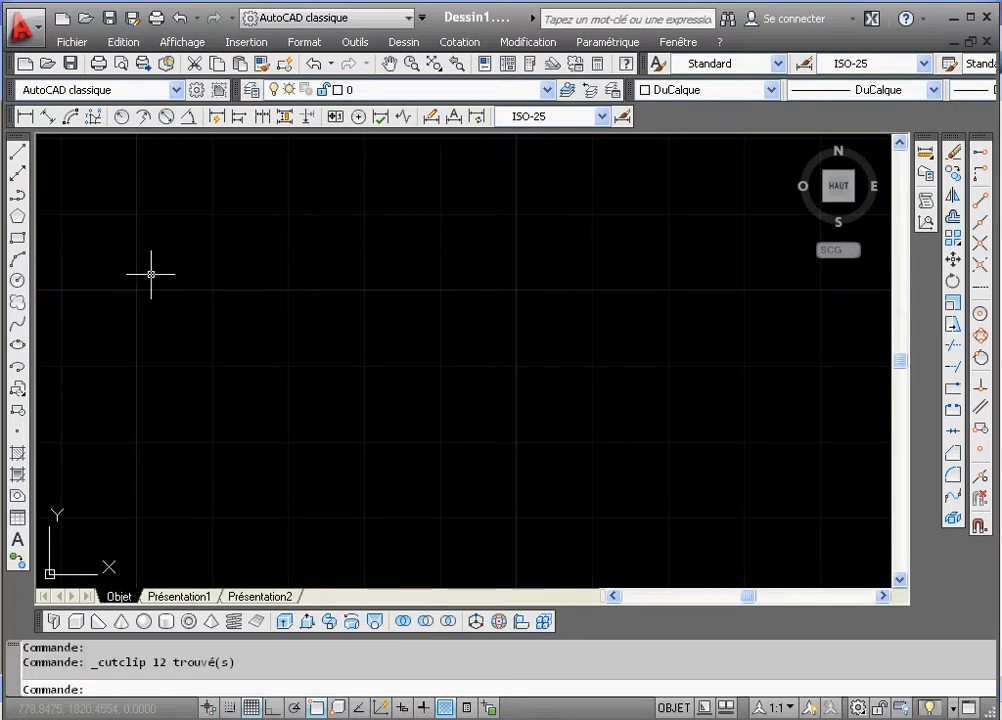
# - Draw a single slanted line 30 units long, rising toward the upper right
pyautogui.click(17, 151)
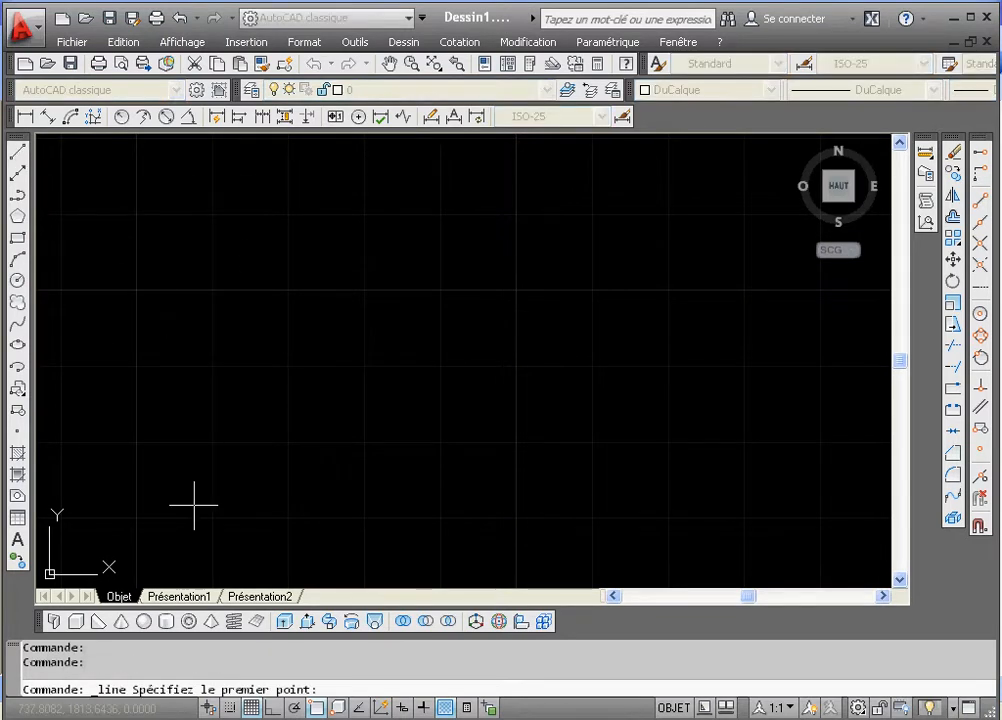
pyautogui.click(218, 371)
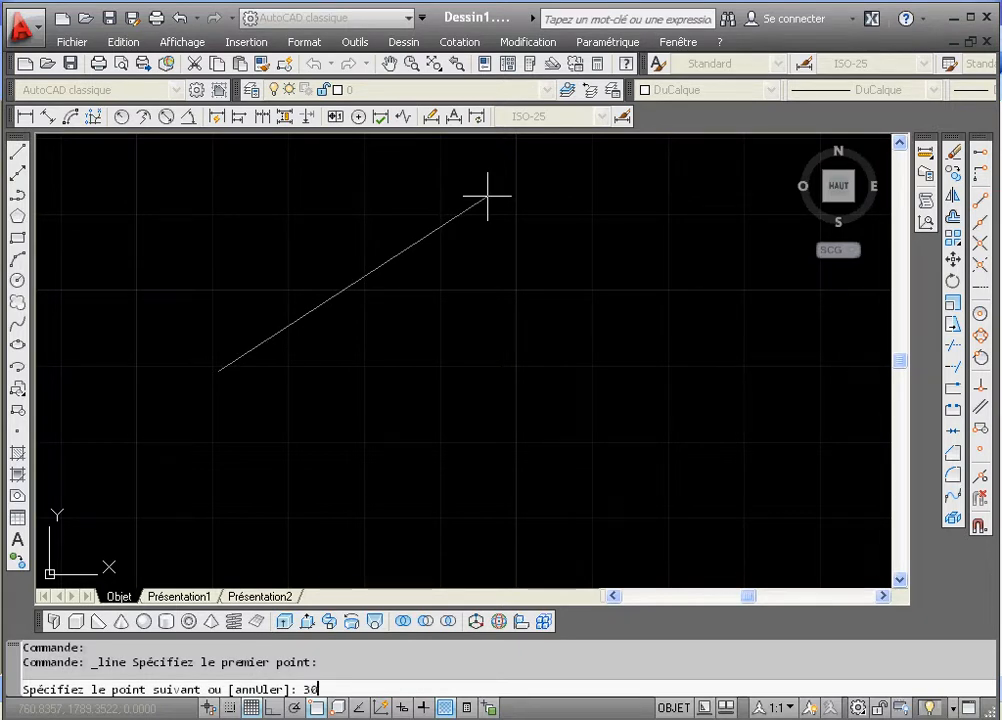
pyautogui.write('30')
pyautogui.press('Return')
pyautogui.press('Return')
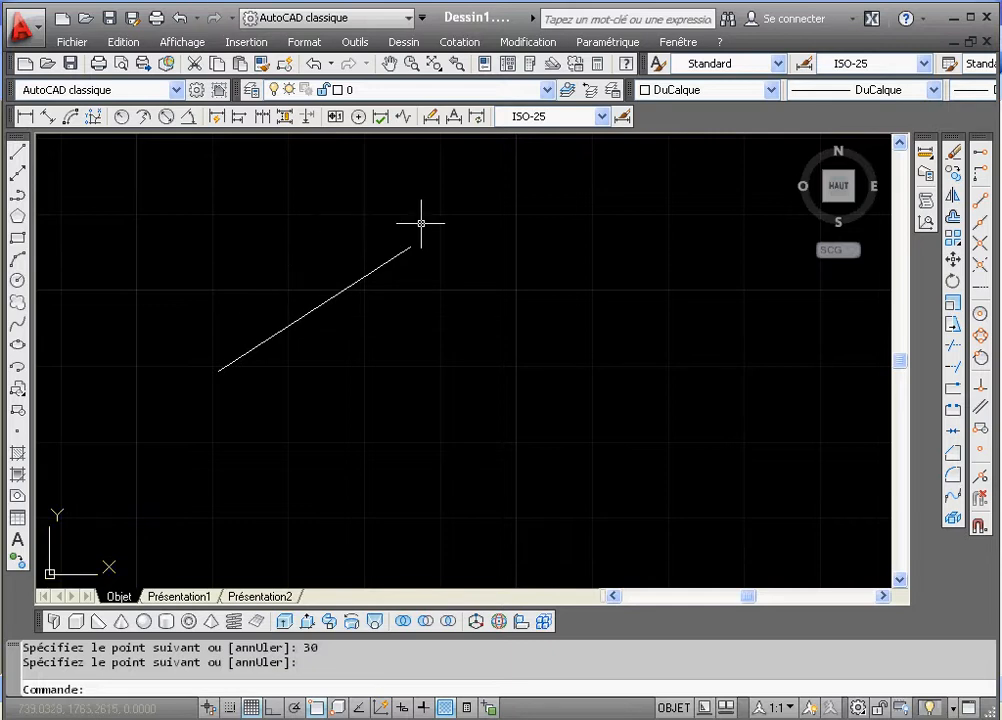
# - Draw a short horizontal line rightward from the upper end of the 30-unit line with ortho mode on
pyautogui.click(17, 151)
pyautogui.click(409, 246)
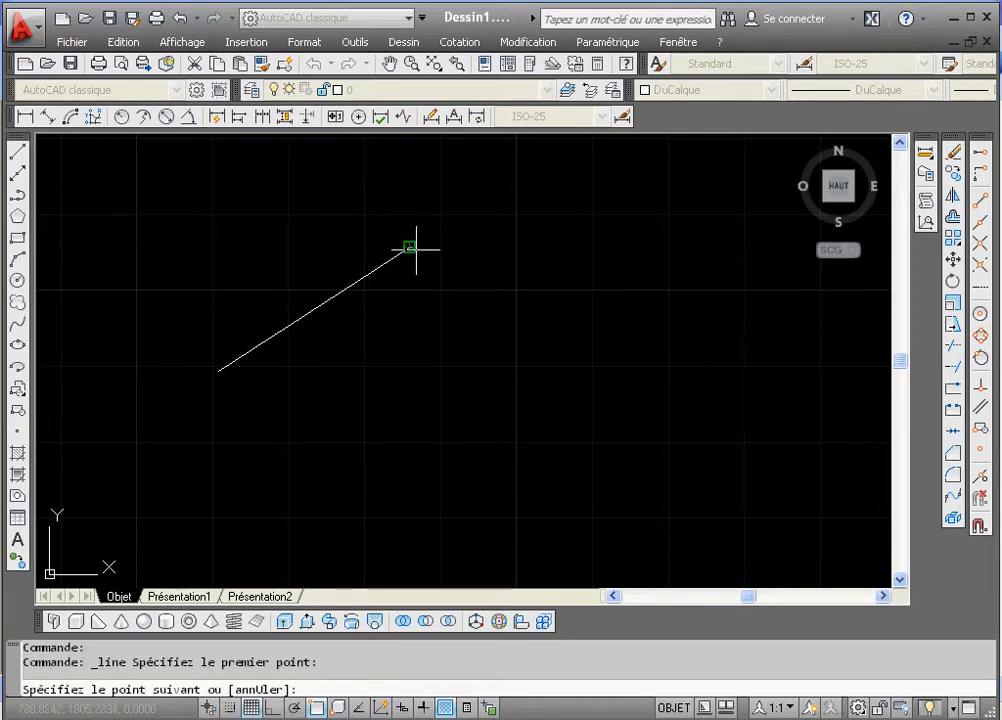
pyautogui.press('F8')
pyautogui.click(505, 259)
pyautogui.rightClick(505, 261)
pyautogui.click(531, 271)
# - Draw a short vertical line upward from the upper end of the 30-unit line
pyautogui.rightClick(531, 279)
pyautogui.click(555, 286)
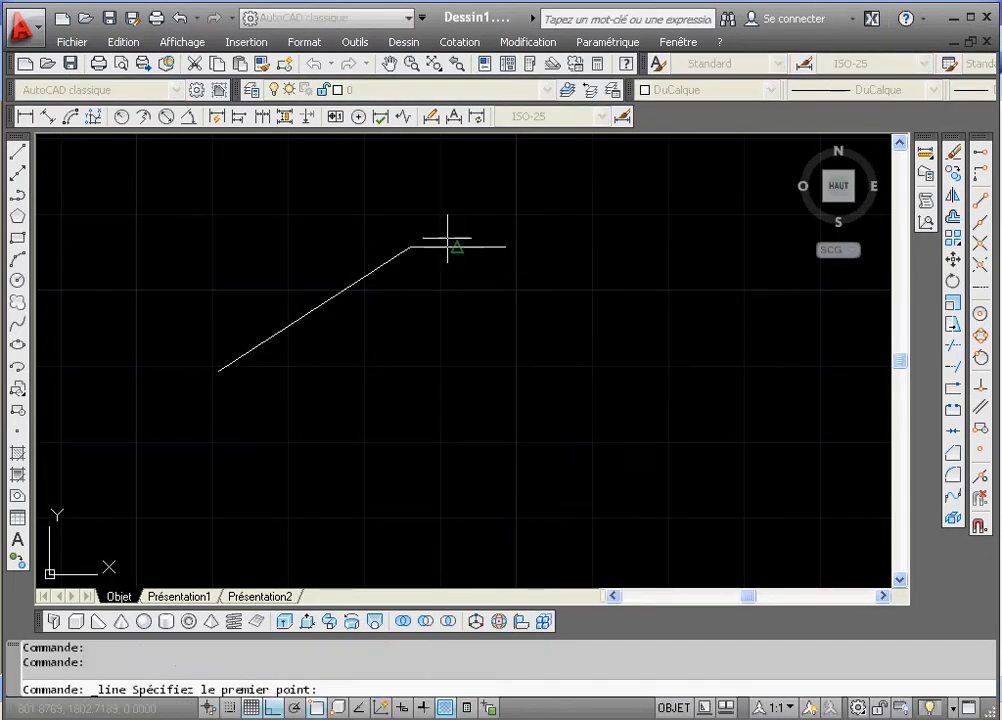
pyautogui.click(409, 246)
pyautogui.click(409, 161)
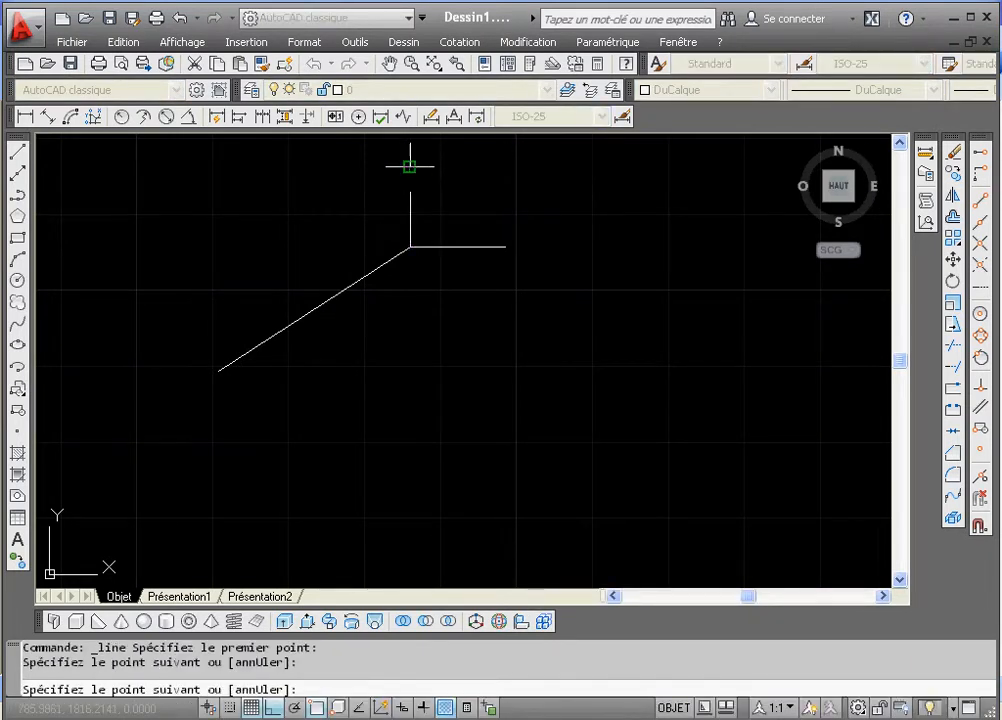
pyautogui.rightClick(409, 162)
pyautogui.click(436, 182)
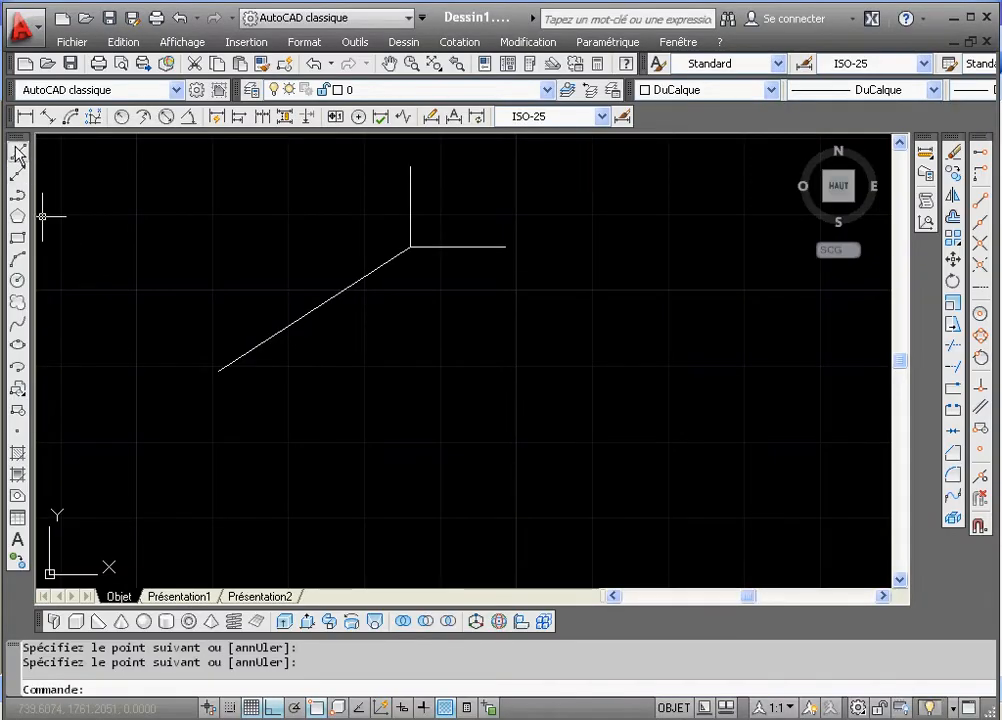
pyautogui.click(17, 152)
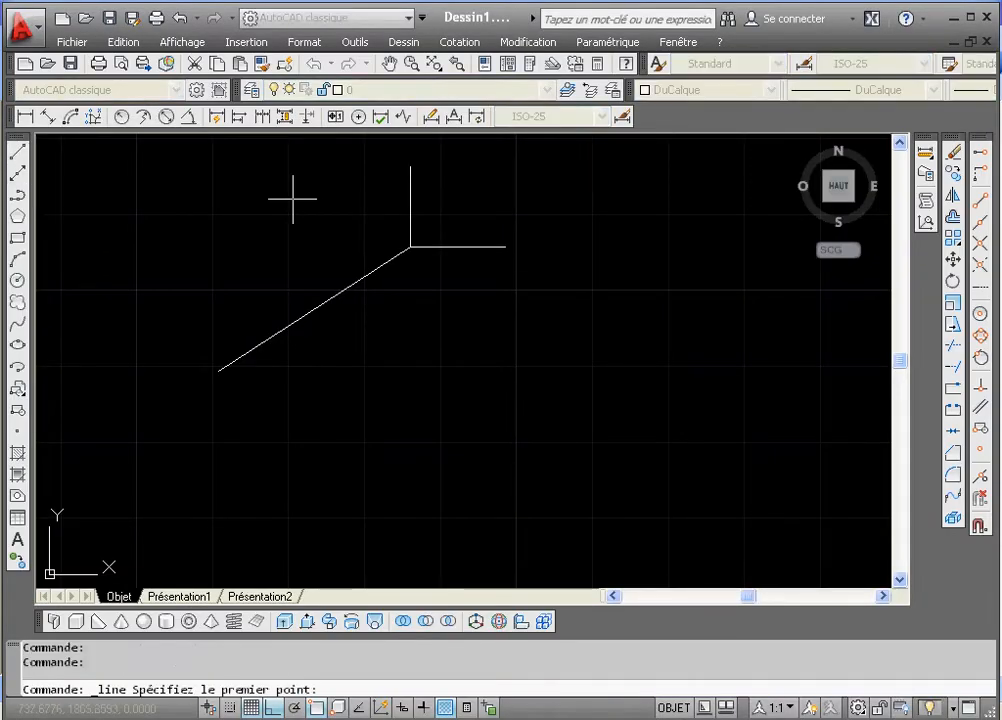
pyautogui.click(411, 246)
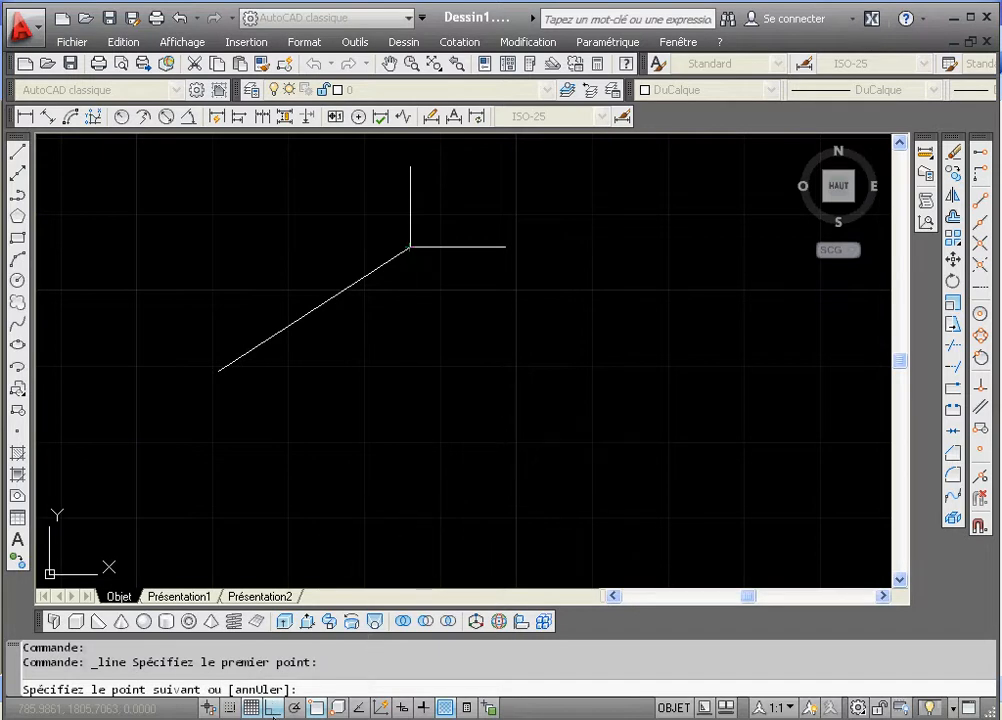
pyautogui.press('F8')
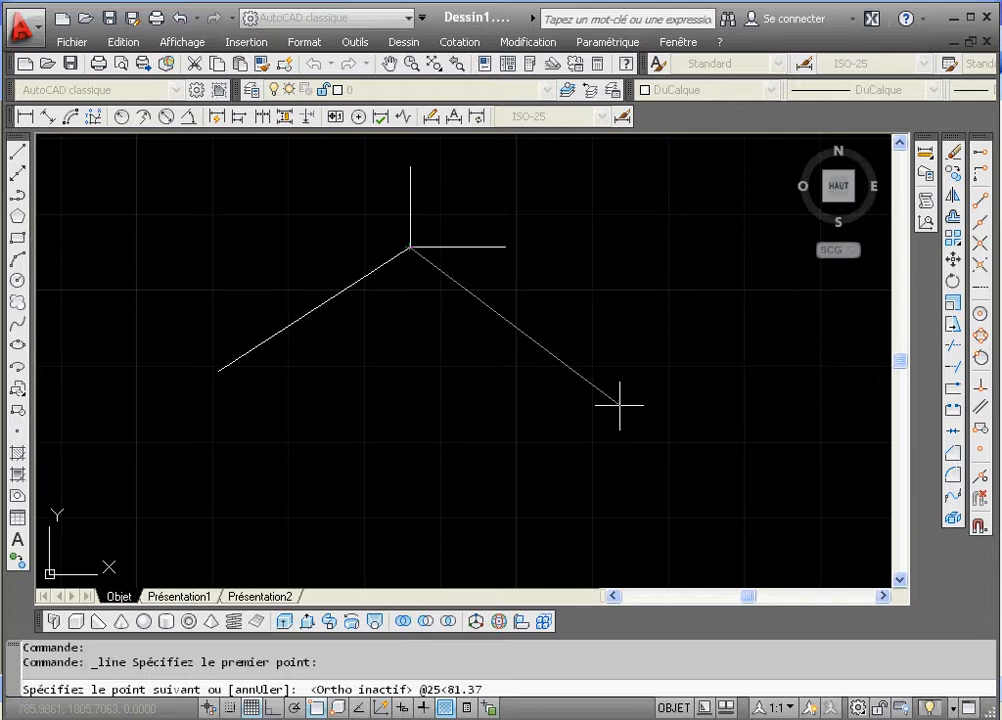
pyautogui.press('Return')
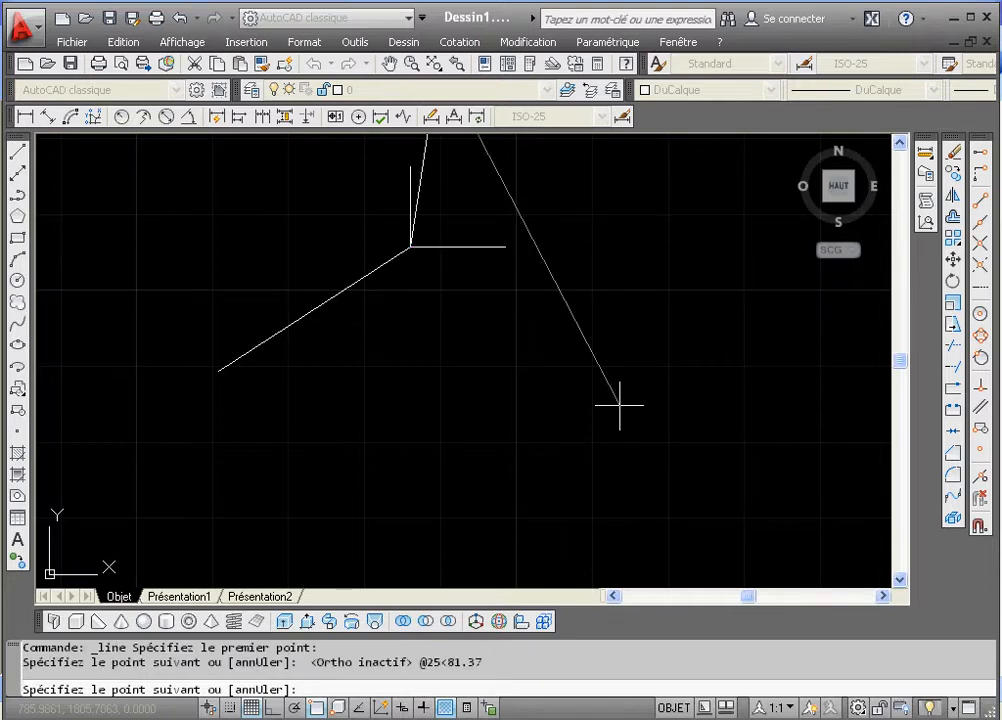
pyautogui.rightClick(624, 334)
pyautogui.click(652, 341)
# - Add an angular dimension between the horizontal line and the 25-unit slanted line
pyautogui.click(411, 63)
pyautogui.moveTo(430, 330); pyautogui.dragTo(481, 343)
pyautogui.moveTo(512, 250); pyautogui.dragTo(479, 209)
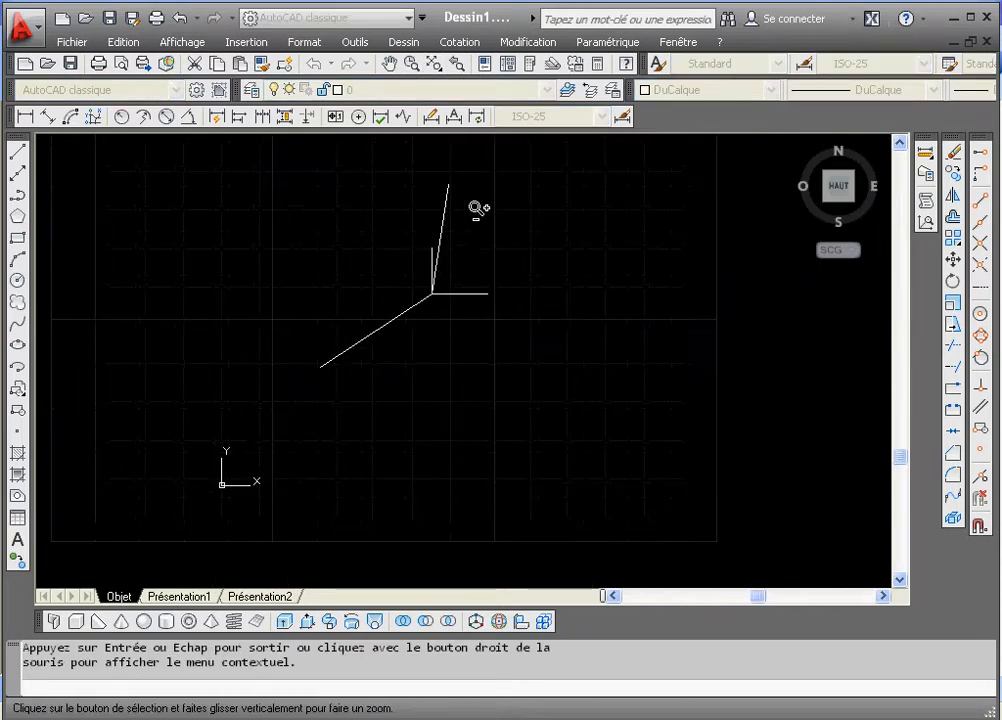
pyautogui.rightClick(478, 208)
pyautogui.click(502, 216)
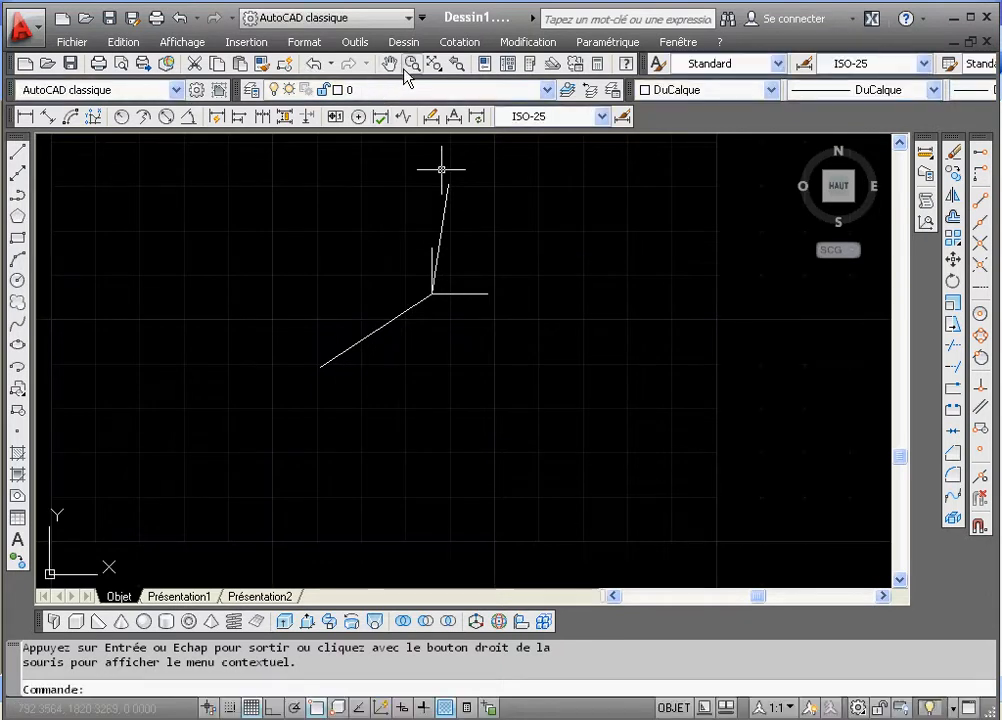
pyautogui.click(411, 63)
pyautogui.moveTo(376, 197); pyautogui.dragTo(437, 192)
pyautogui.rightClick(437, 192)
pyautogui.click(460, 201)
pyautogui.click(435, 66)
pyautogui.click(391, 225)
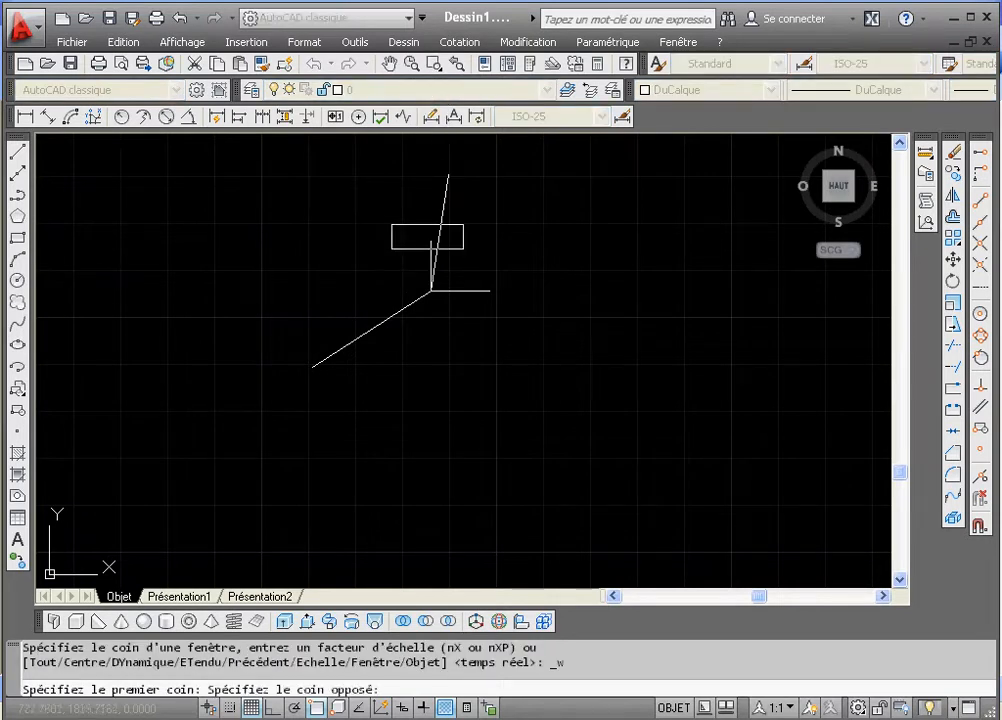
pyautogui.click(463, 248)
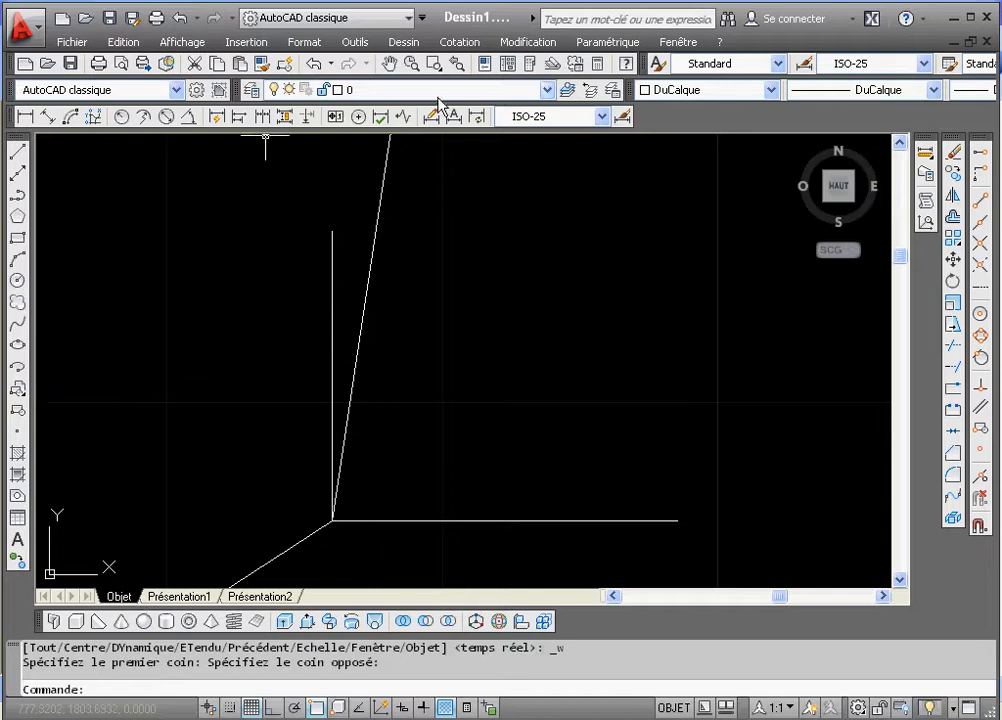
pyautogui.click(189, 116)
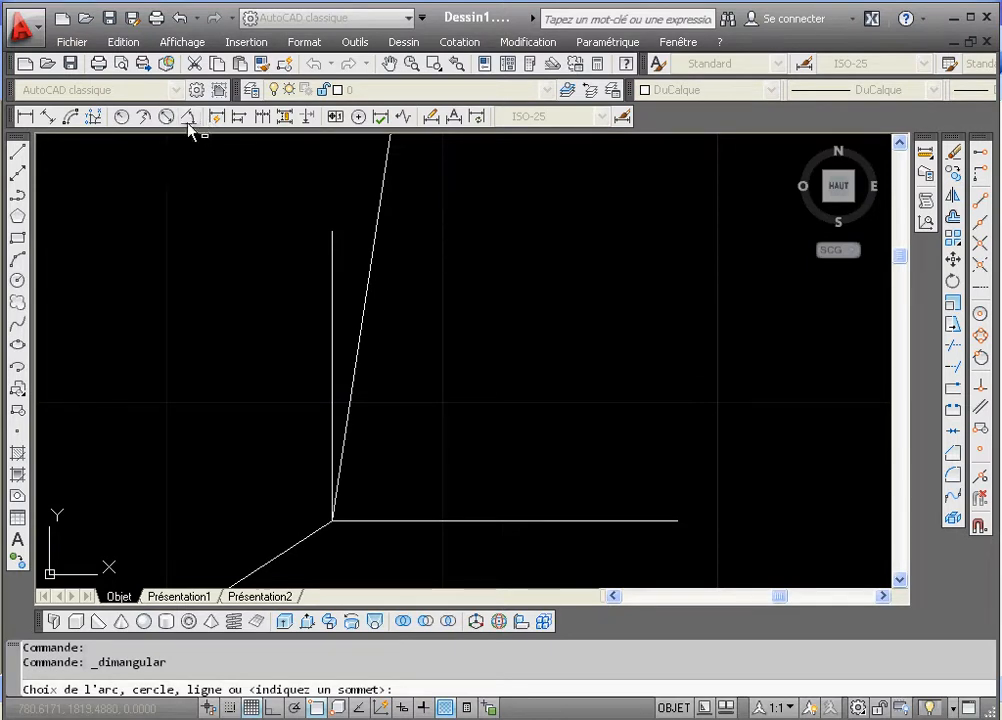
pyautogui.click(420, 517)
pyautogui.click(352, 420)
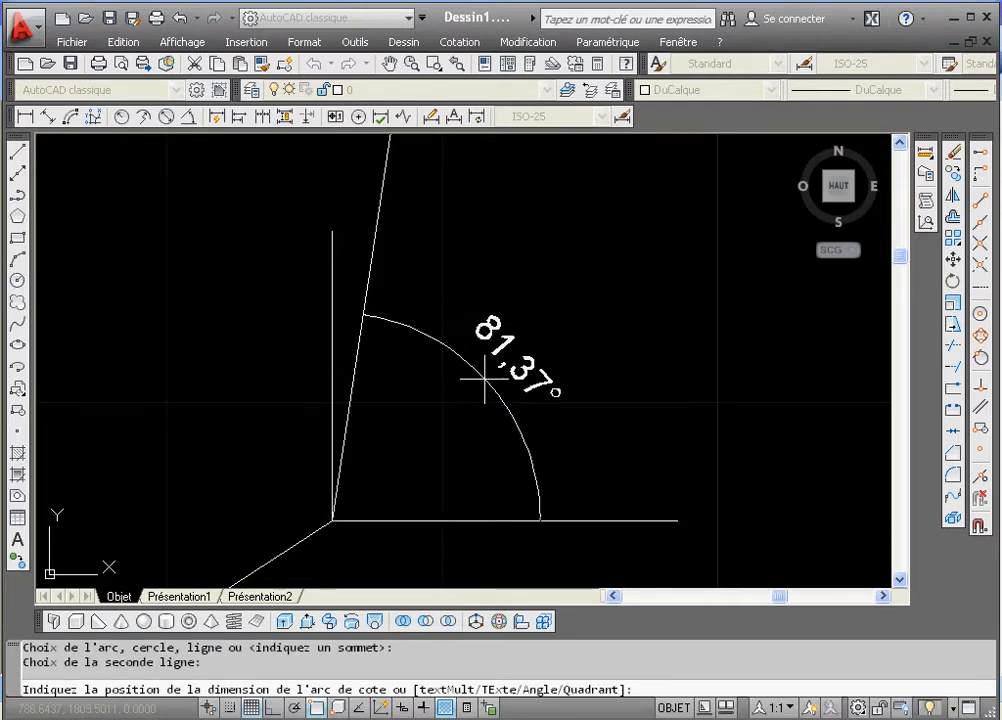
pyautogui.click(462, 402)
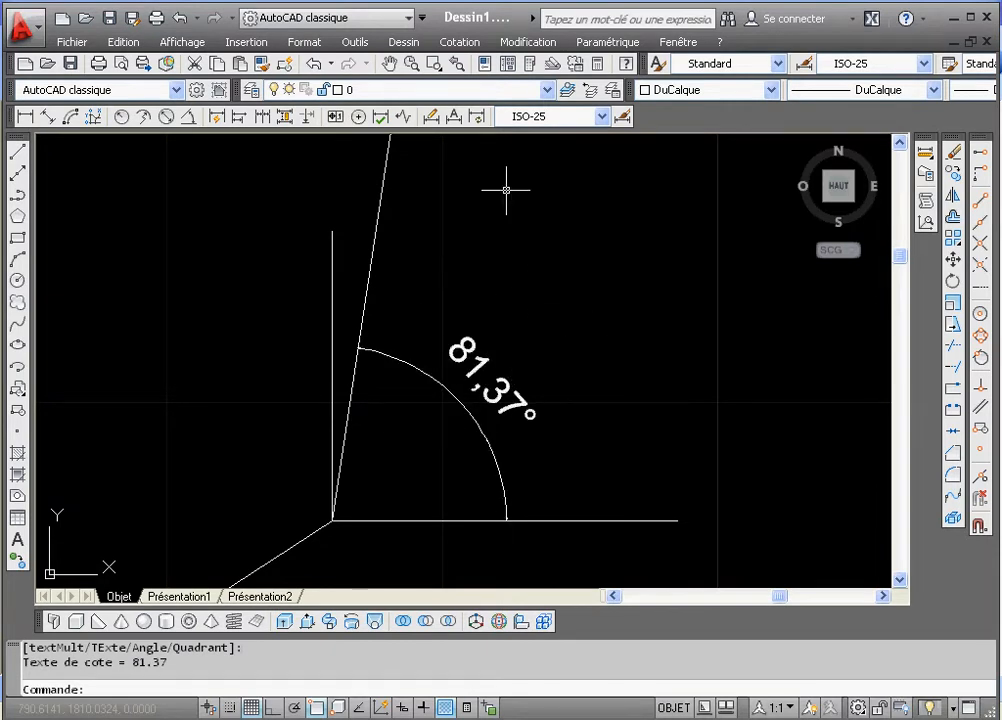
# - Erase the horizontal, vertical and 25-unit lines together with the angular dimension, keeping the 30-unit line
pyautogui.click(409, 63)
pyautogui.moveTo(523, 233)
pyautogui.mouseDown()
pyautogui.moveTo(493, 347)
pyautogui.moveTo(470, 353)
pyautogui.mouseUp()
pyautogui.moveTo(512, 284); pyautogui.dragTo(470, 351)
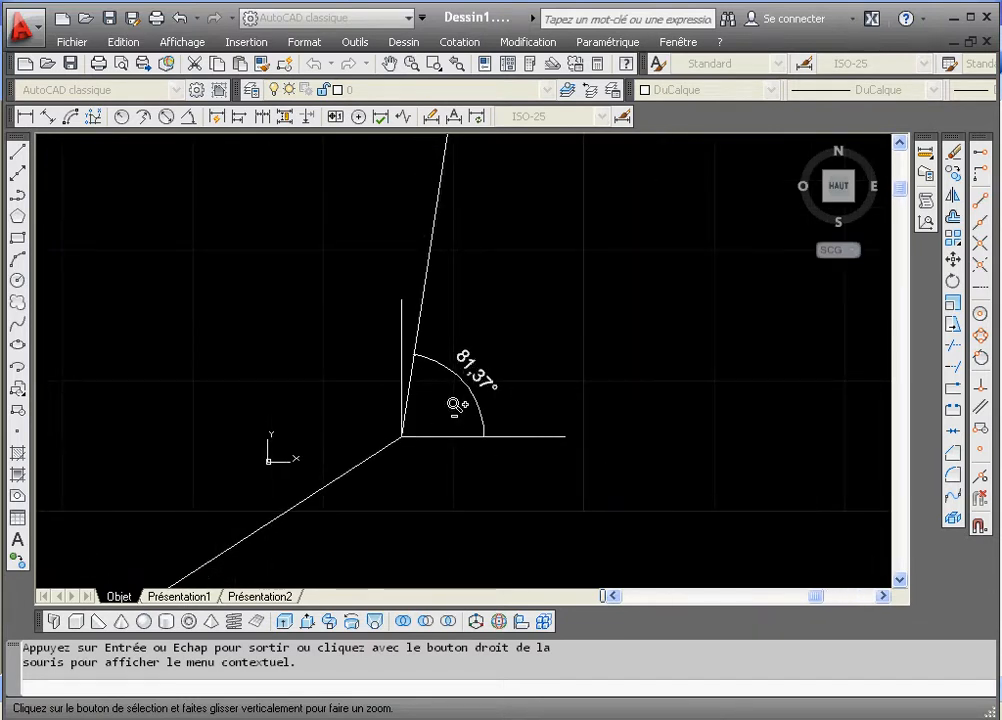
pyautogui.rightClick(456, 397)
pyautogui.click(470, 405)
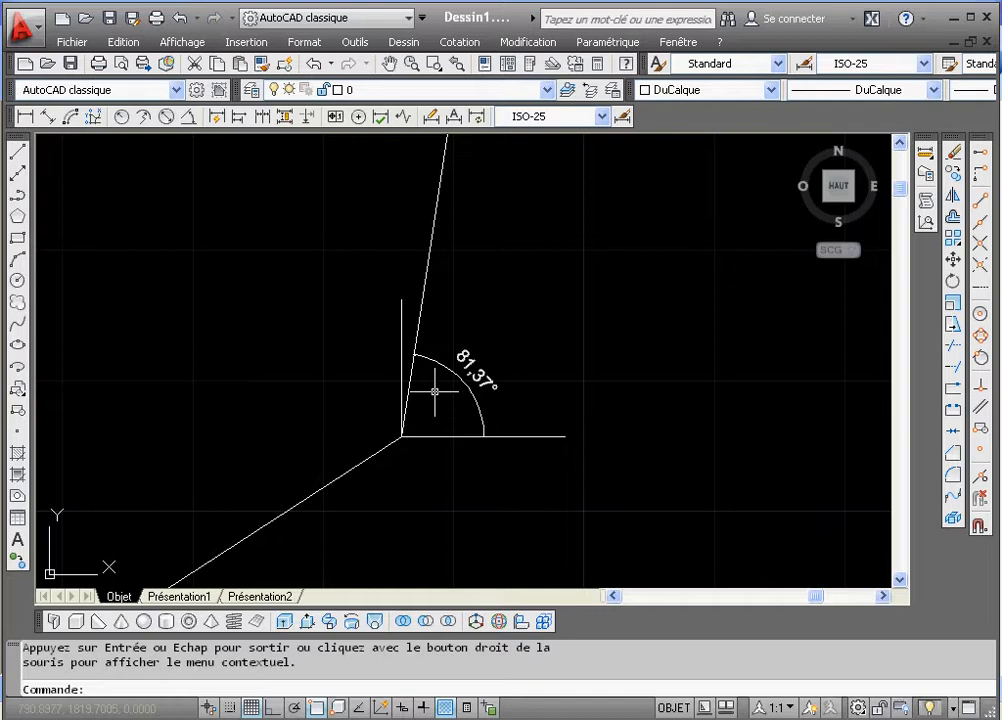
pyautogui.click(524, 435)
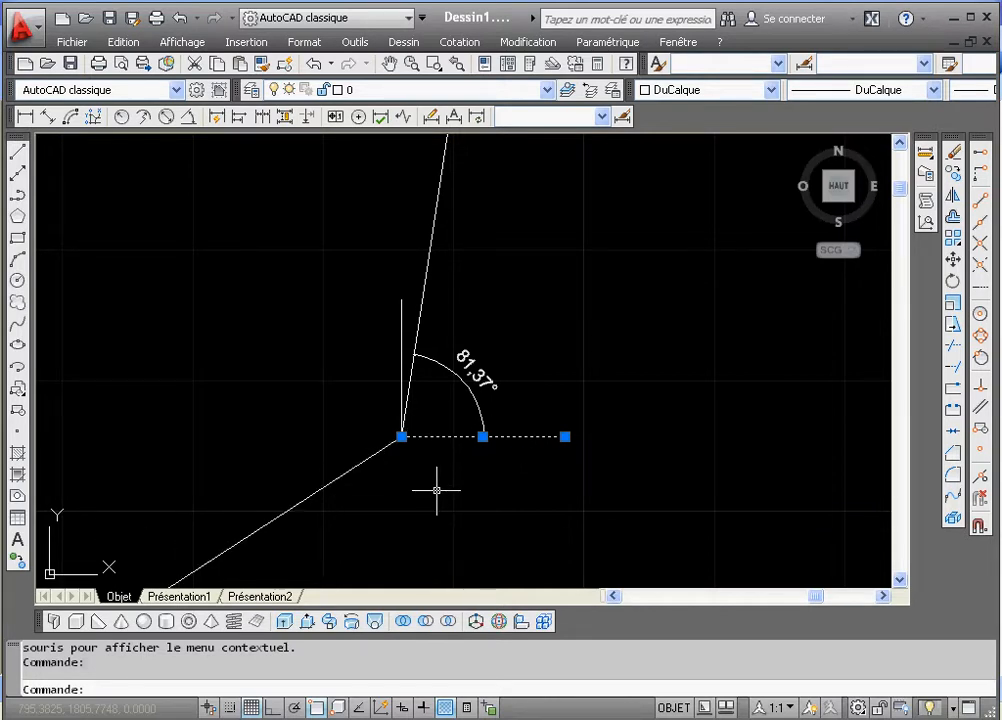
pyautogui.press('Escape')
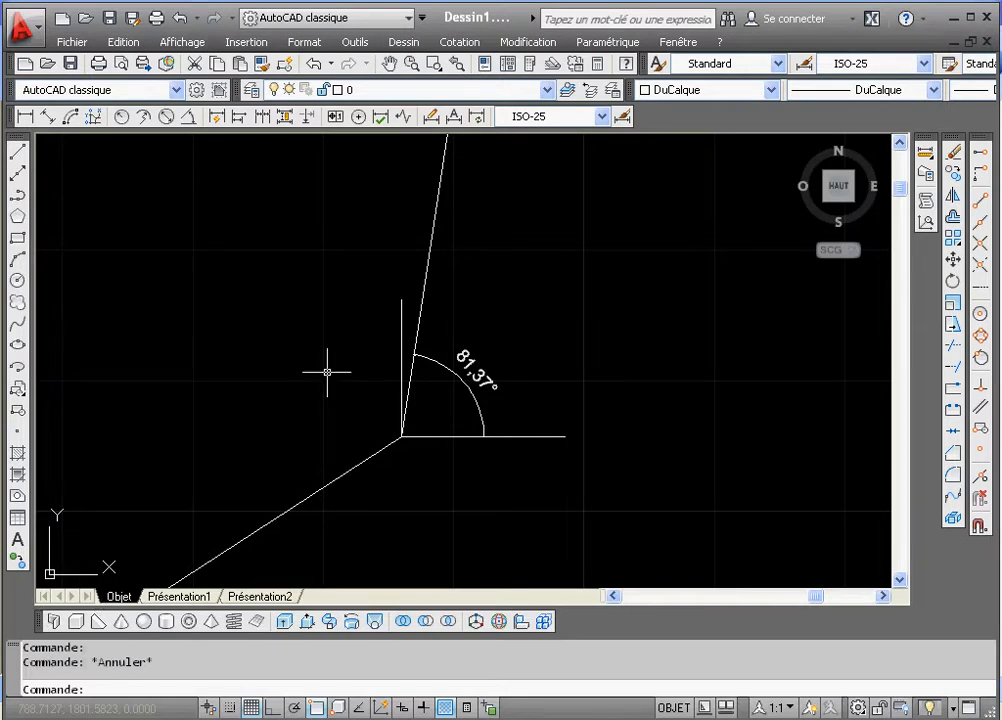
pyautogui.click(501, 334)
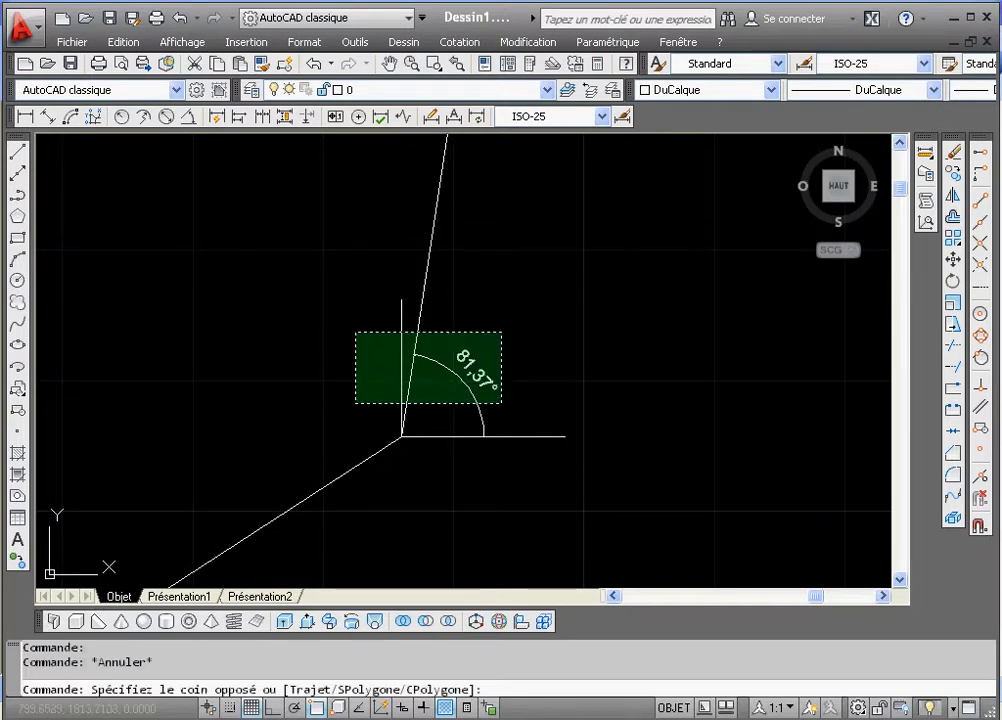
pyautogui.click(355, 405)
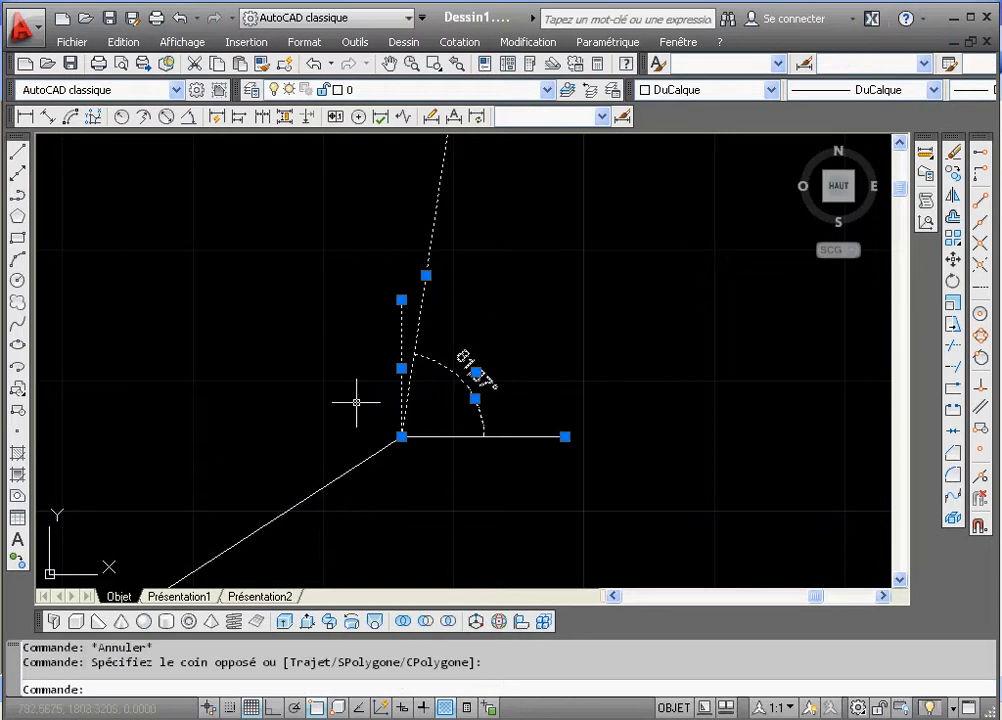
pyautogui.click(580, 352)
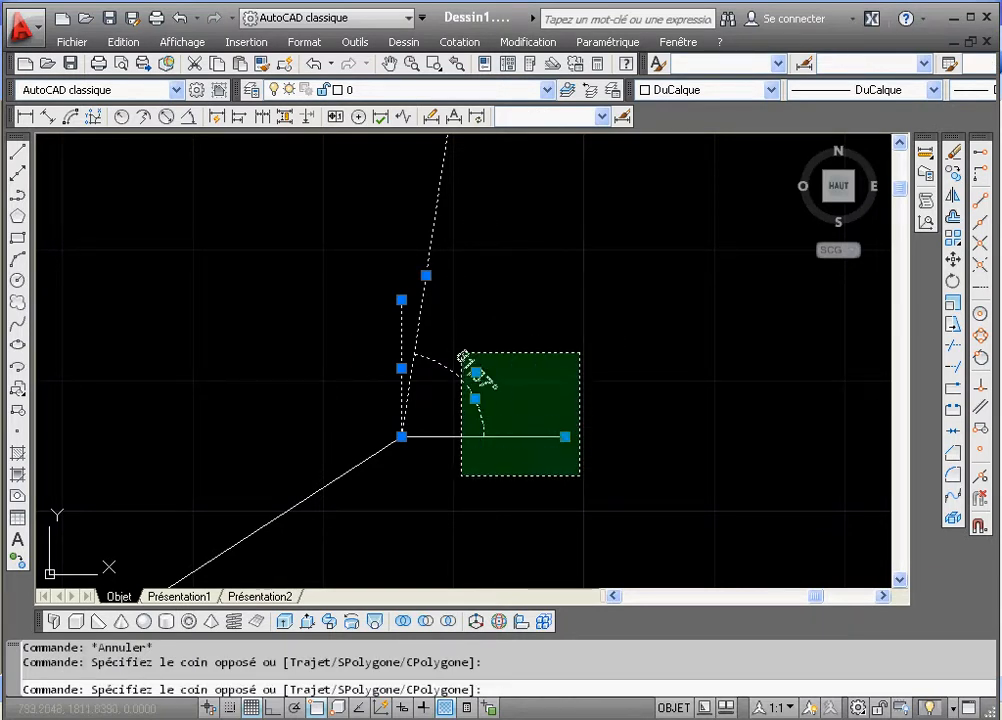
pyautogui.click(461, 476)
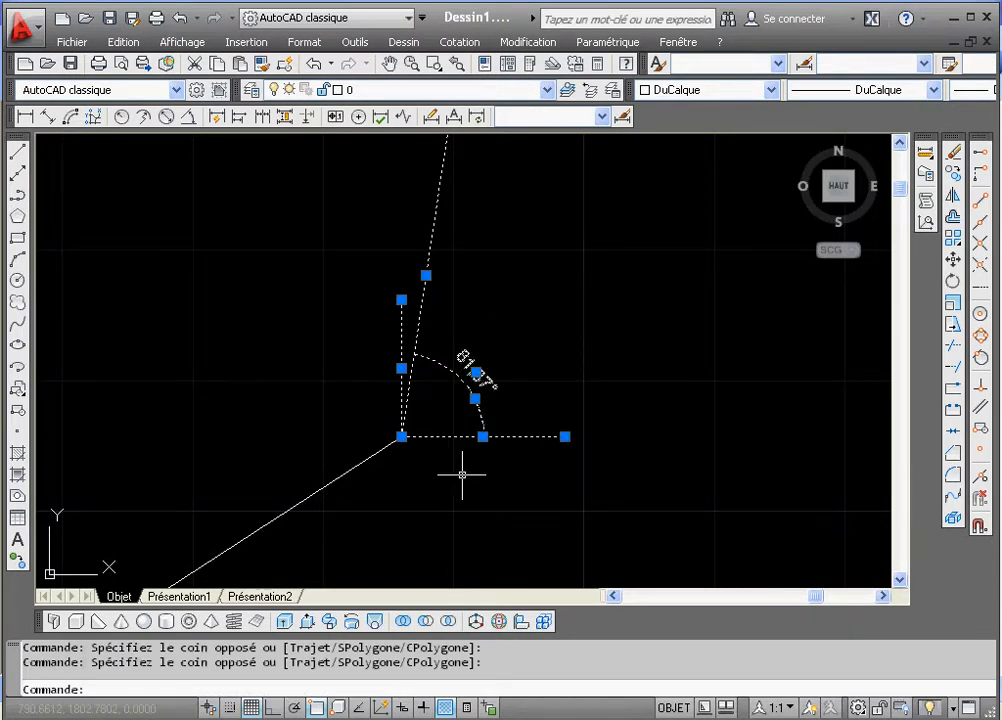
pyautogui.click(956, 153)
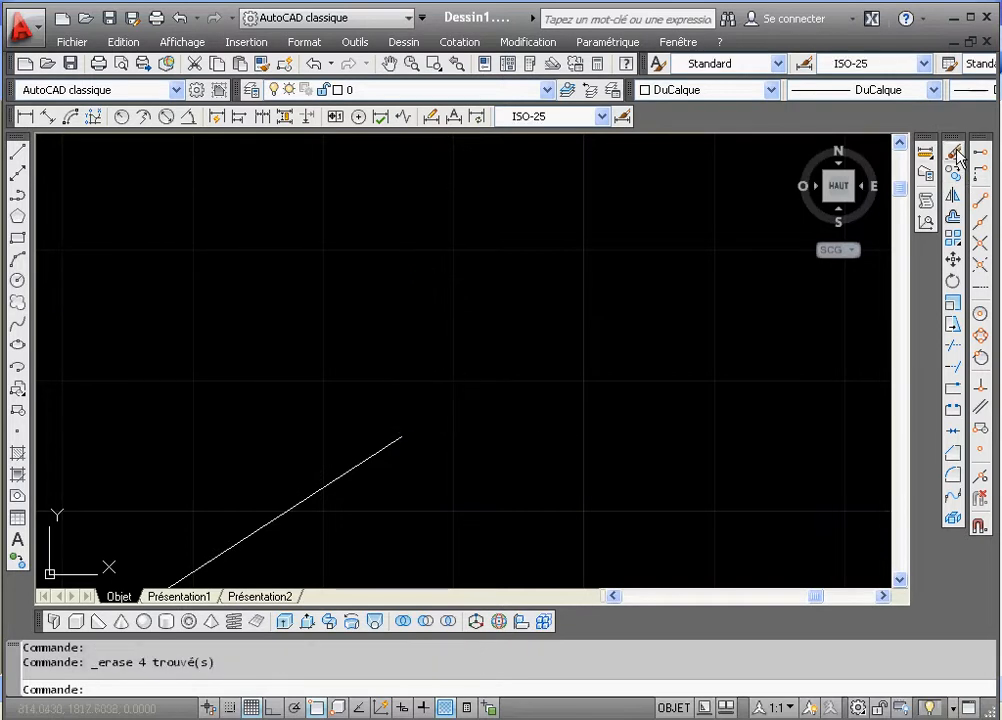
# - Define a 3-point UCS with its origin at the line's upper end, X toward its lower end, and the default Y direction
pyautogui.click(388, 63)
pyautogui.moveTo(392, 325); pyautogui.dragTo(497, 157)
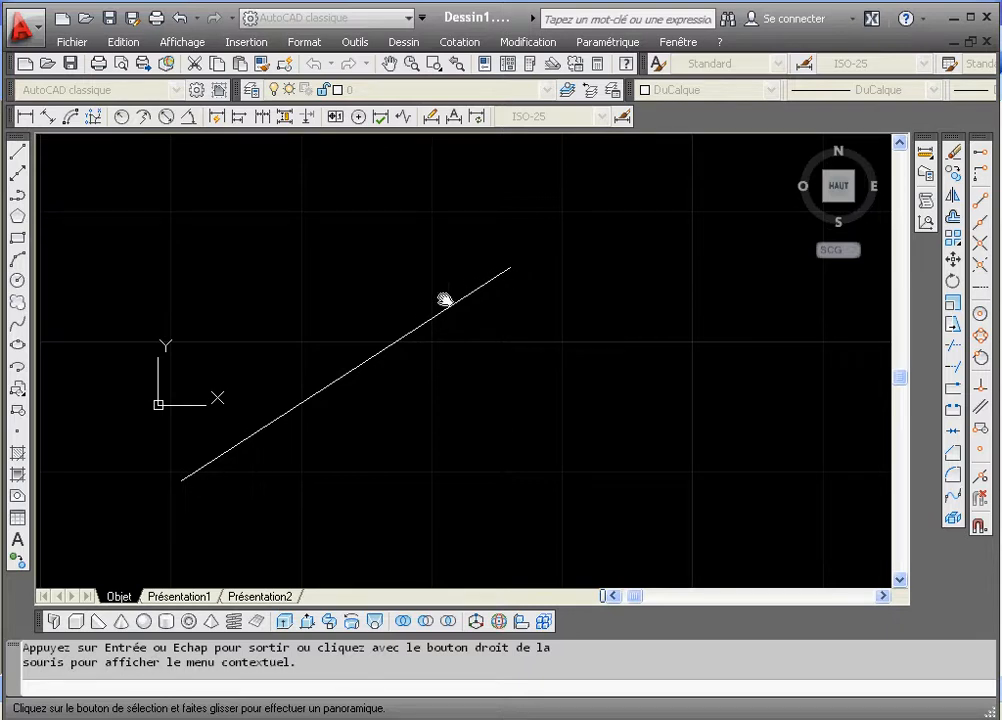
pyautogui.moveTo(413, 334); pyautogui.dragTo(373, 242)
pyautogui.rightClick(375, 245)
pyautogui.click(402, 253)
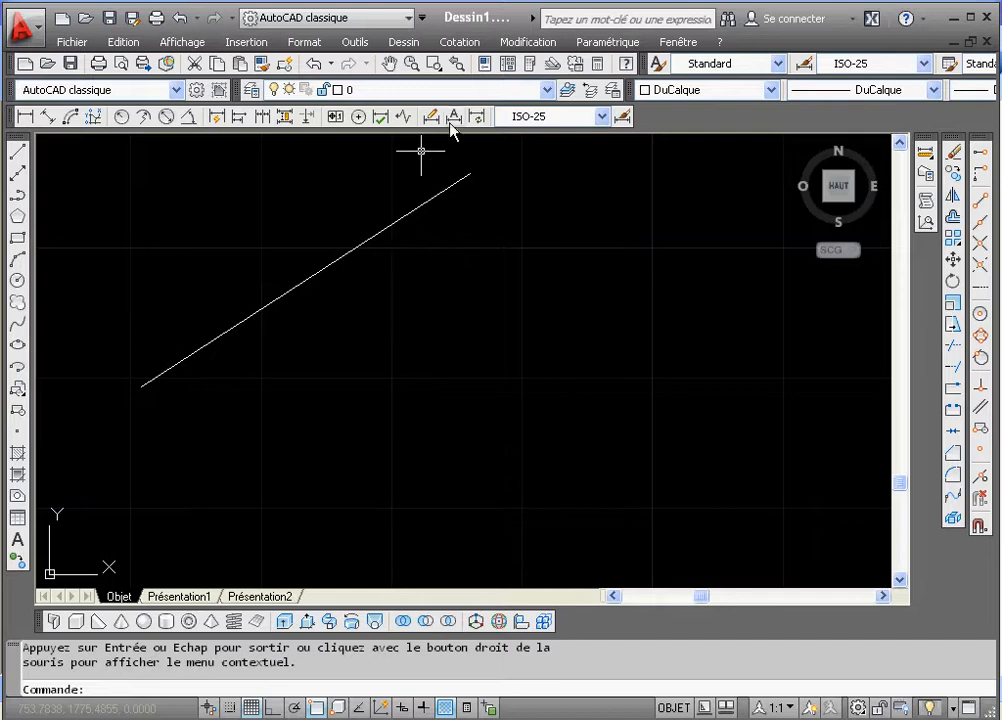
pyautogui.click(356, 42)
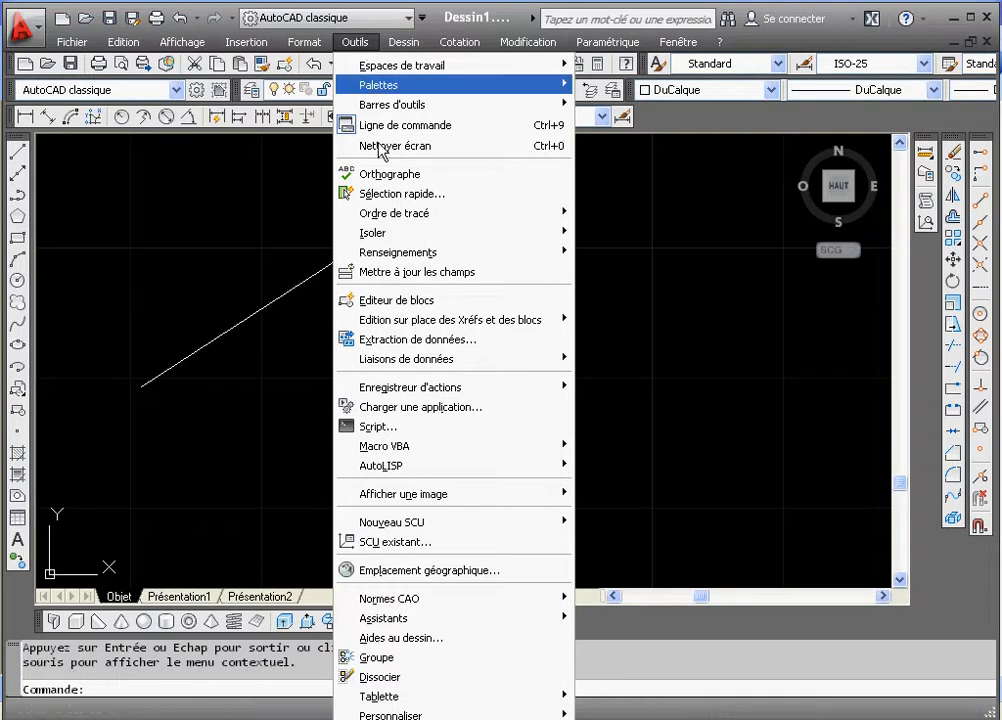
pyautogui.moveTo(411, 527)
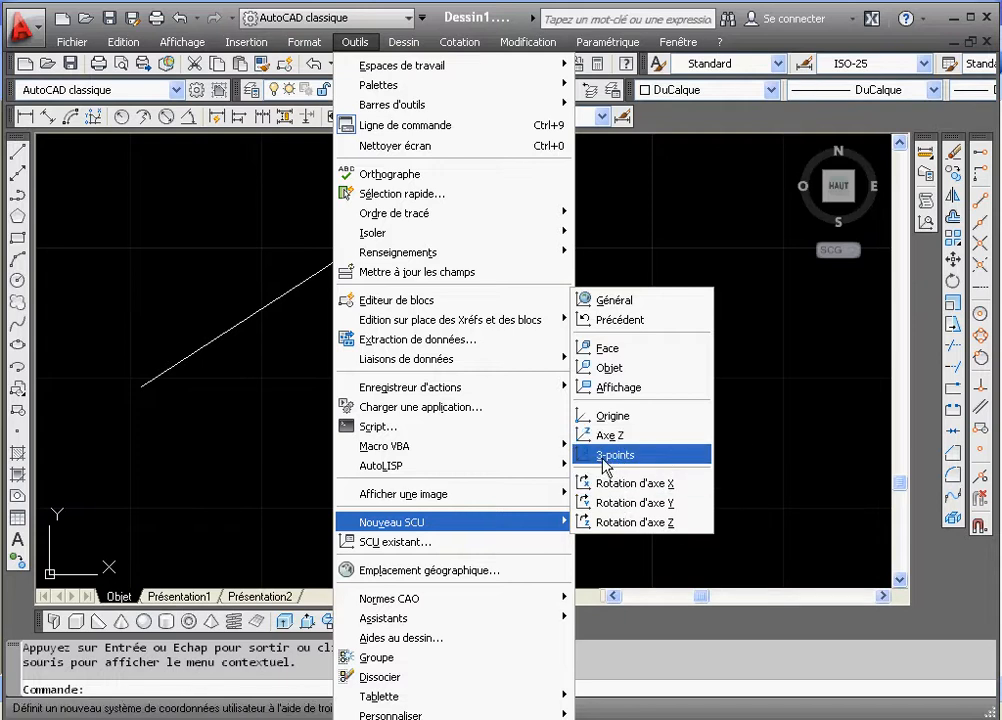
pyautogui.click(657, 462)
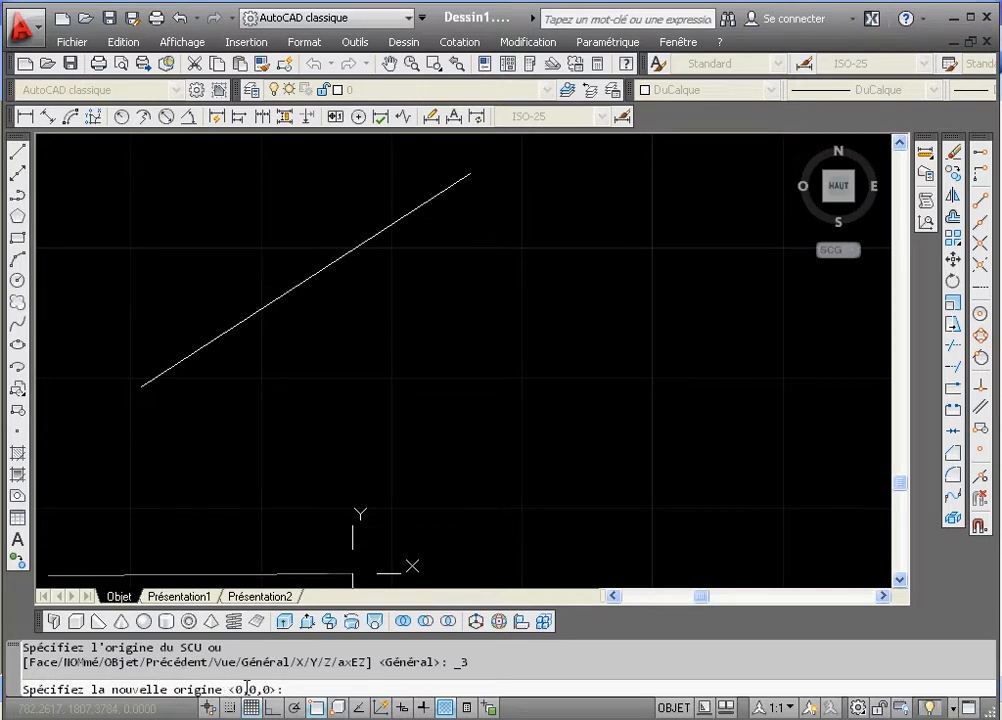
pyautogui.click(470, 173)
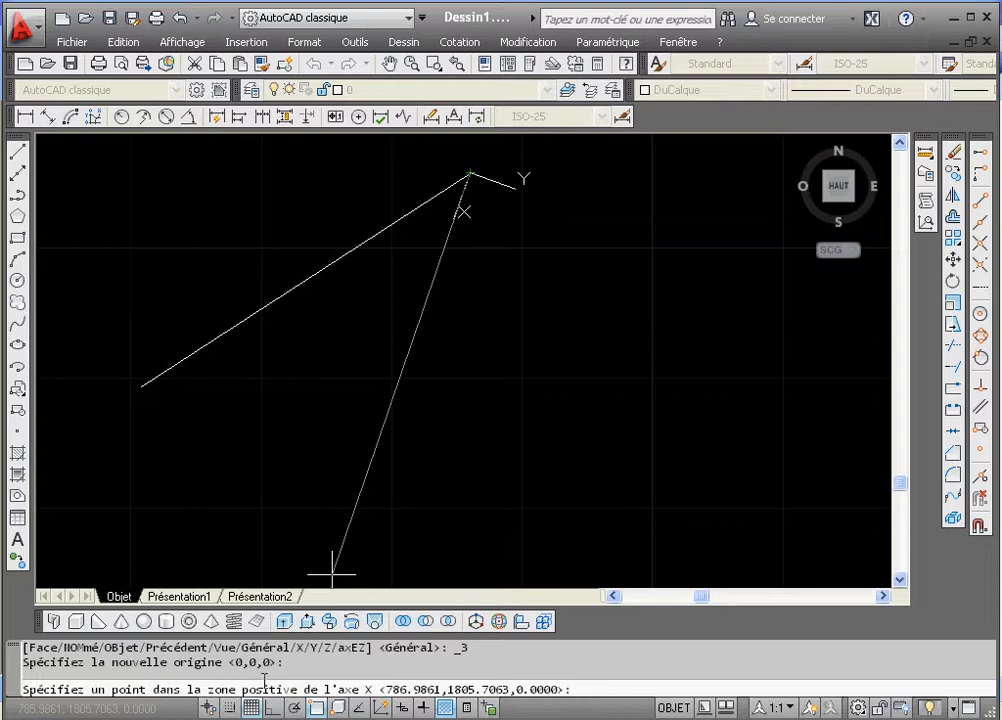
pyautogui.click(141, 386)
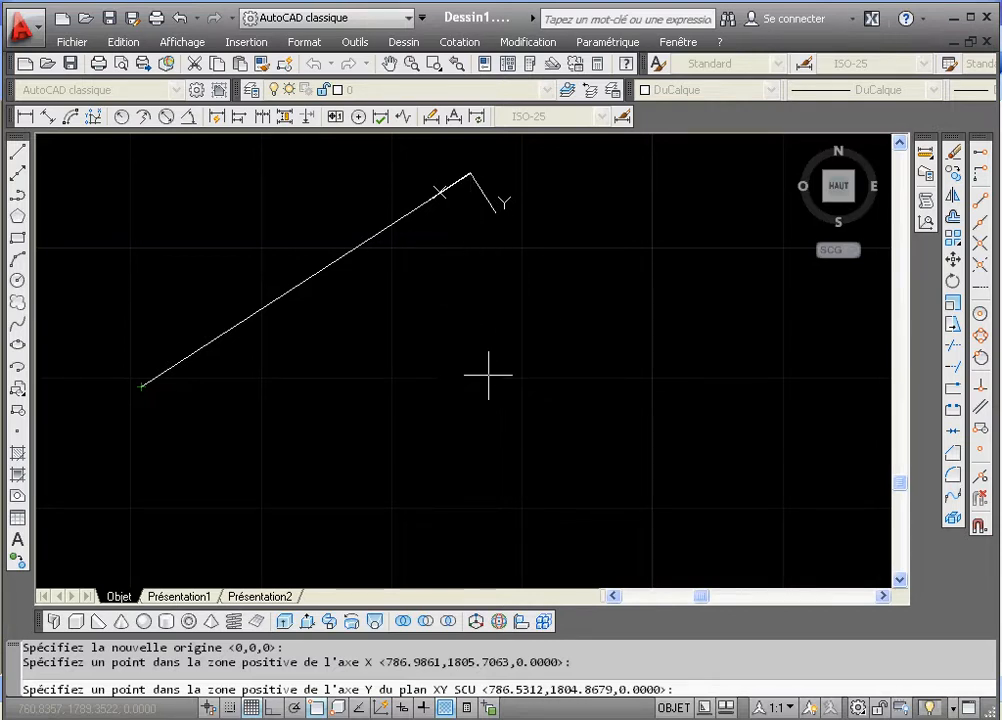
pyautogui.press('Return')
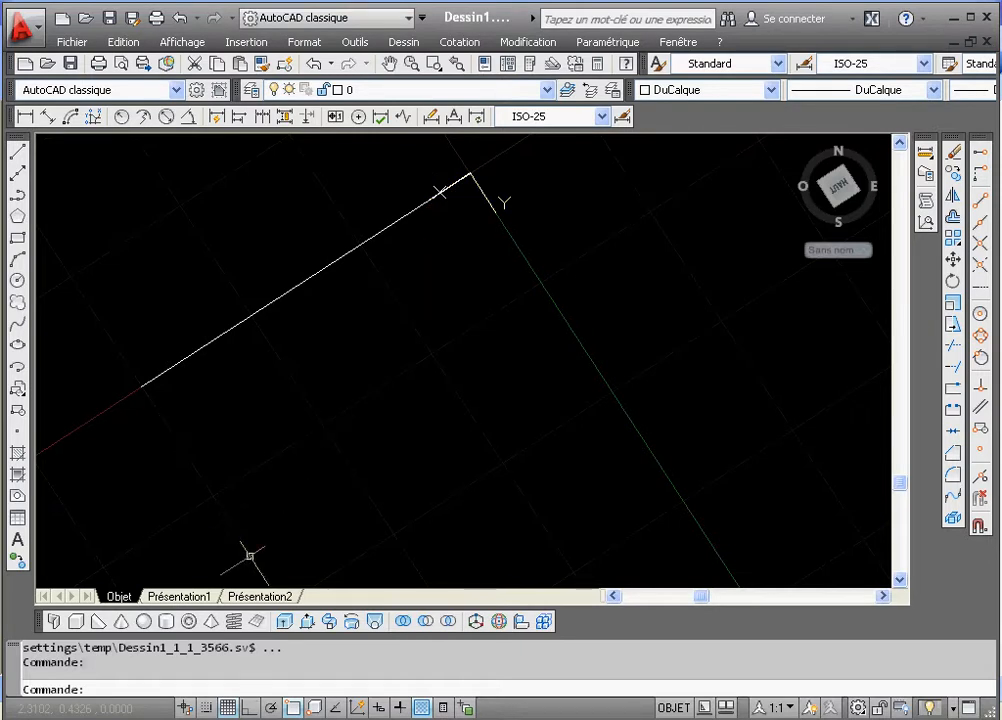
# - Draw a trial line about 12 units long parallel to the UCS Y axis with ortho mode on, and erase it
pyautogui.press('F8')
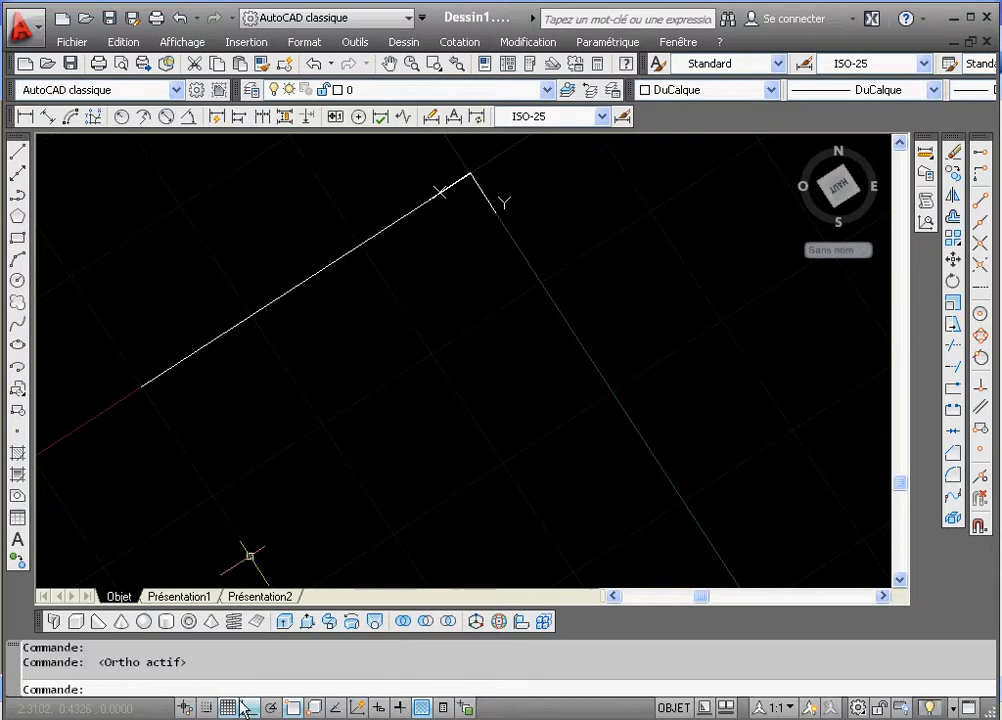
pyautogui.click(17, 150)
pyautogui.click(374, 333)
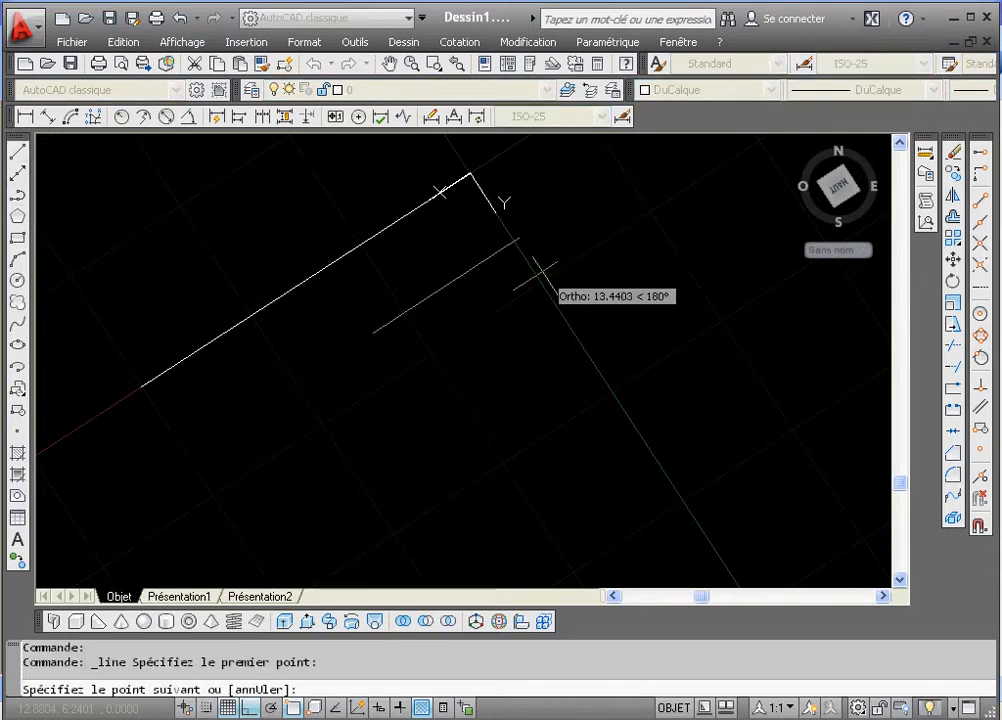
pyautogui.click(459, 463)
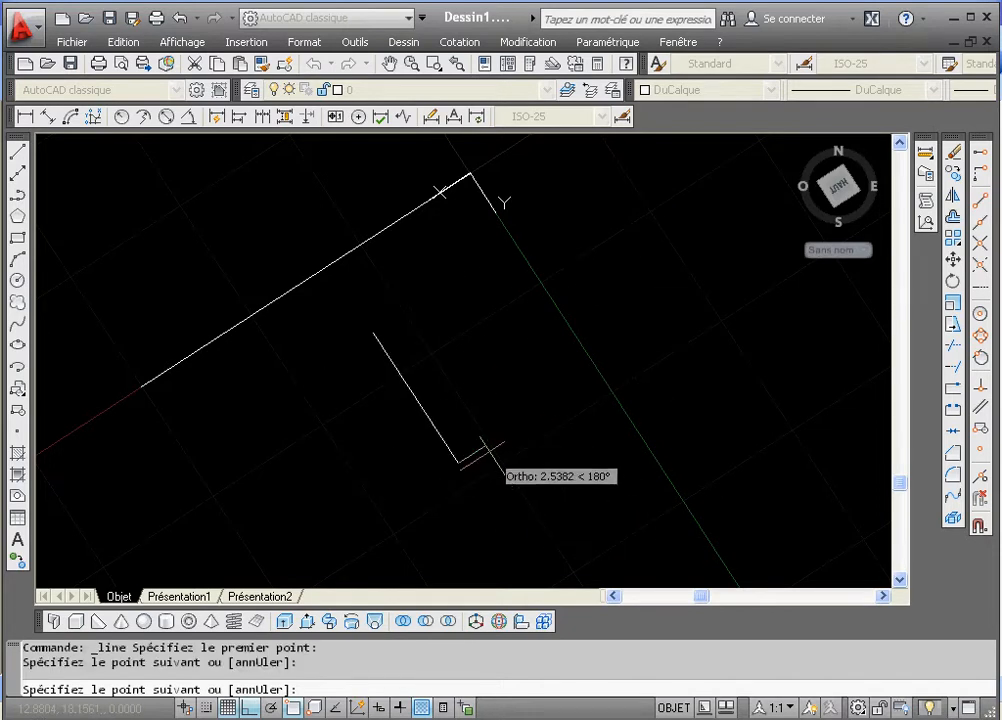
pyautogui.rightClick(492, 452)
pyautogui.click(521, 468)
pyautogui.click(427, 418)
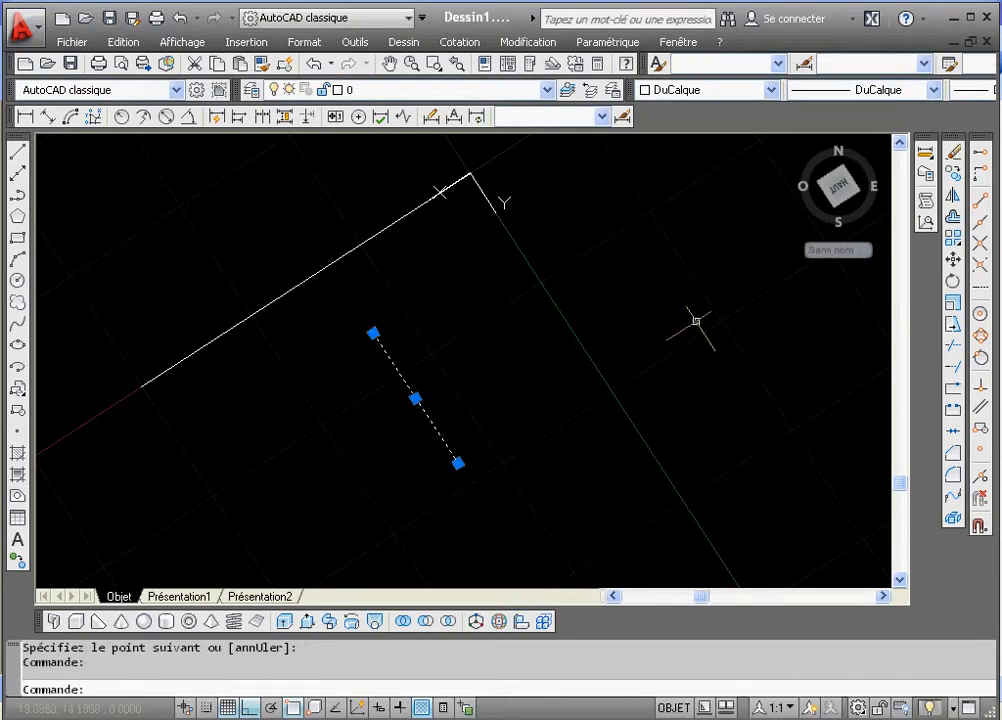
pyautogui.click(952, 152)
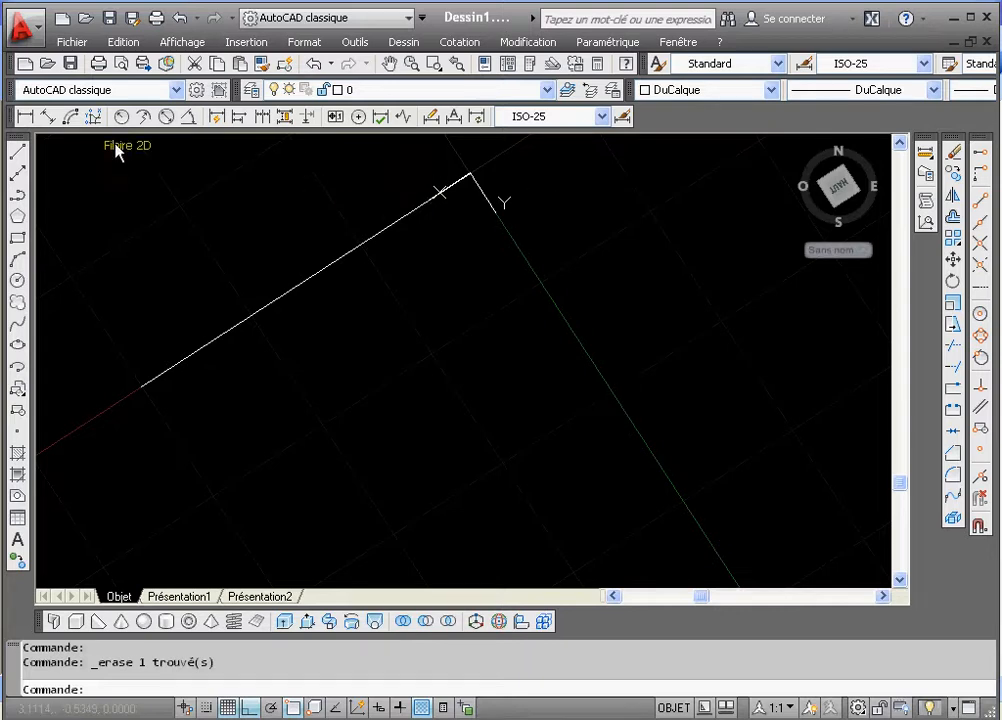
# - Draw a line from the 30-unit line's upper end with ortho mode off, using the polar coordinates 25<81.37
pyautogui.click(18, 153)
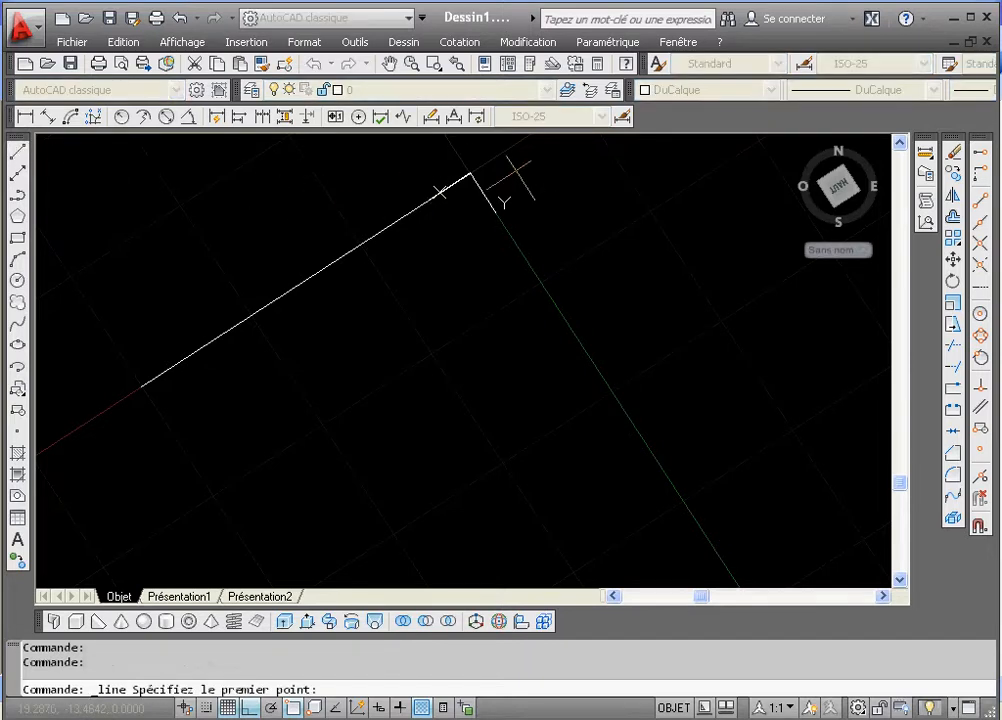
pyautogui.click(470, 173)
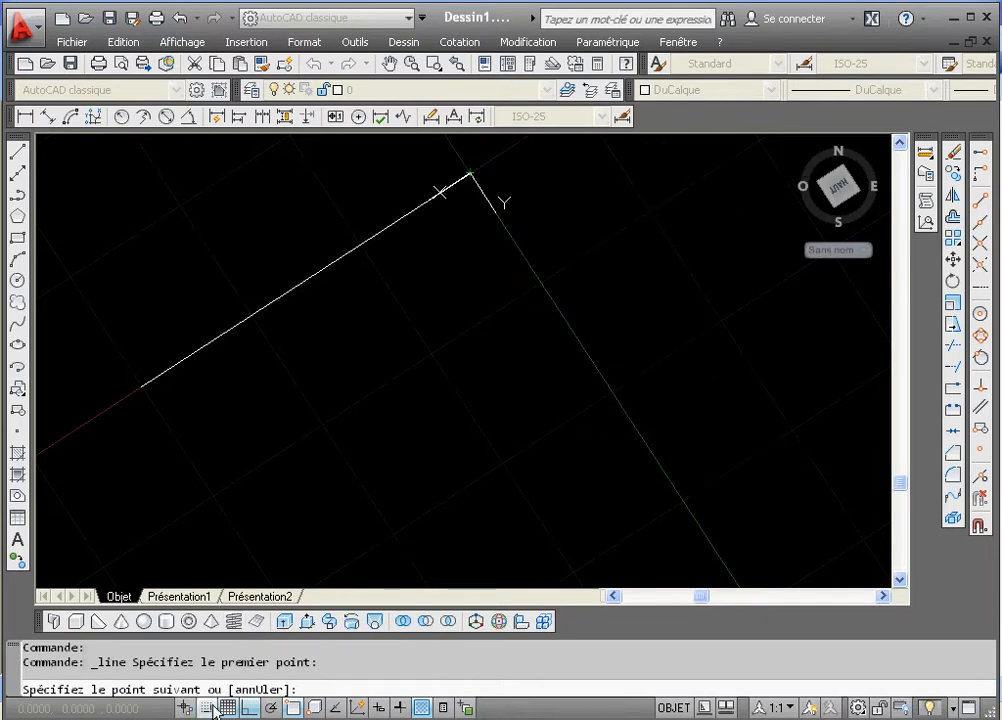
pyautogui.press('F8')
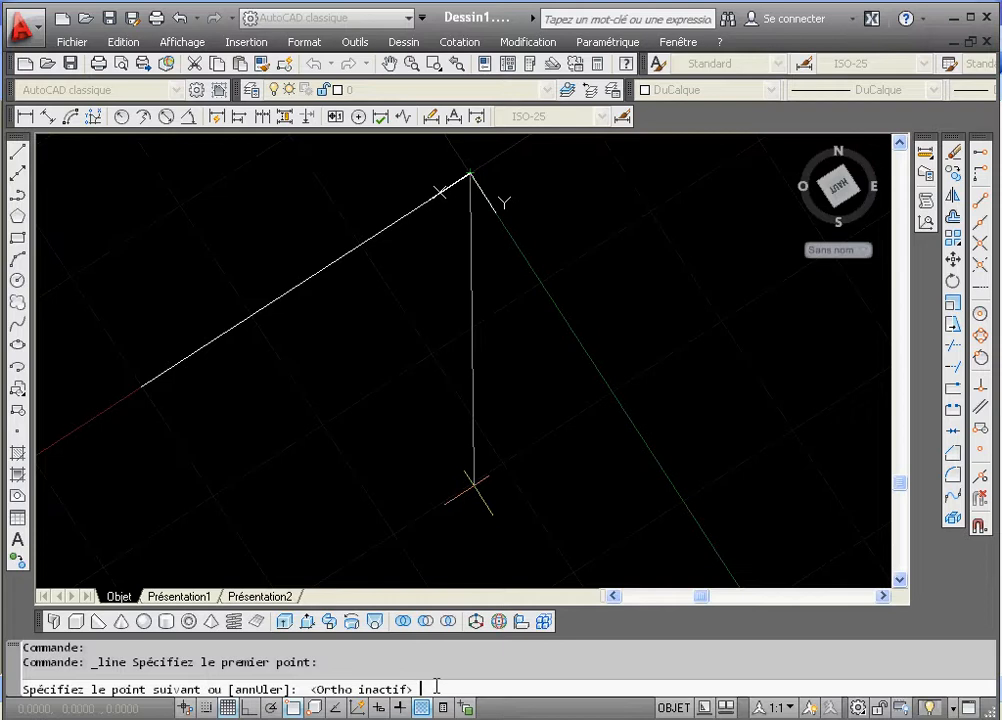
pyautogui.write('5')
pyautogui.write(',')
pyautogui.write('81.37')
pyautogui.moveTo(456, 688); pyautogui.dragTo(440, 688)
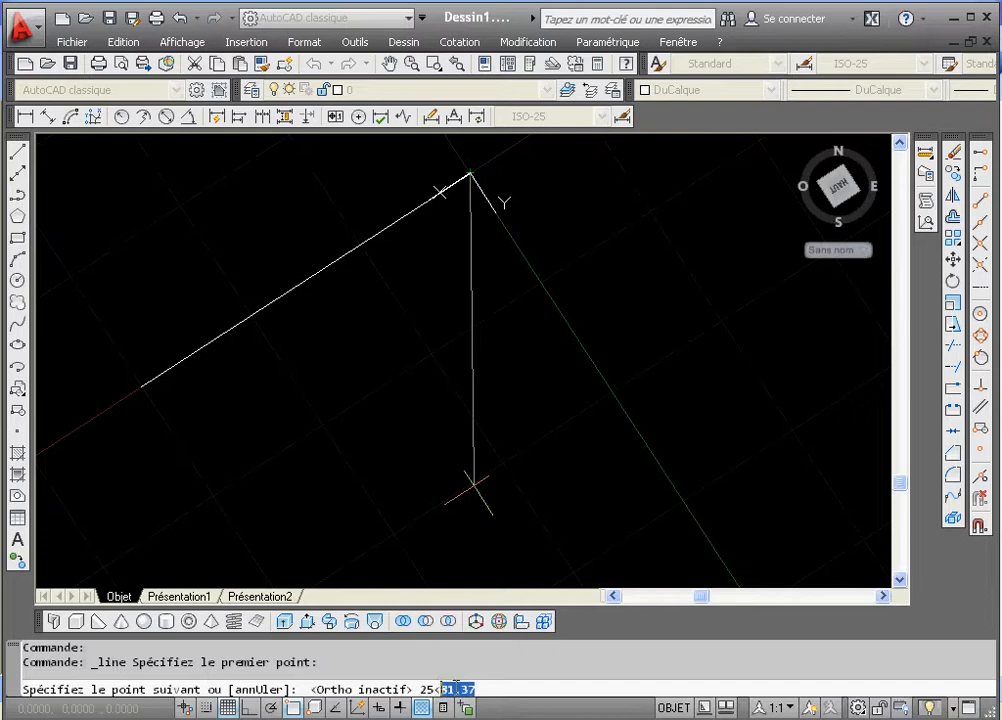
pyautogui.click(484, 688)
pyautogui.moveTo(478, 688); pyautogui.dragTo(453, 688)
pyautogui.click(475, 688)
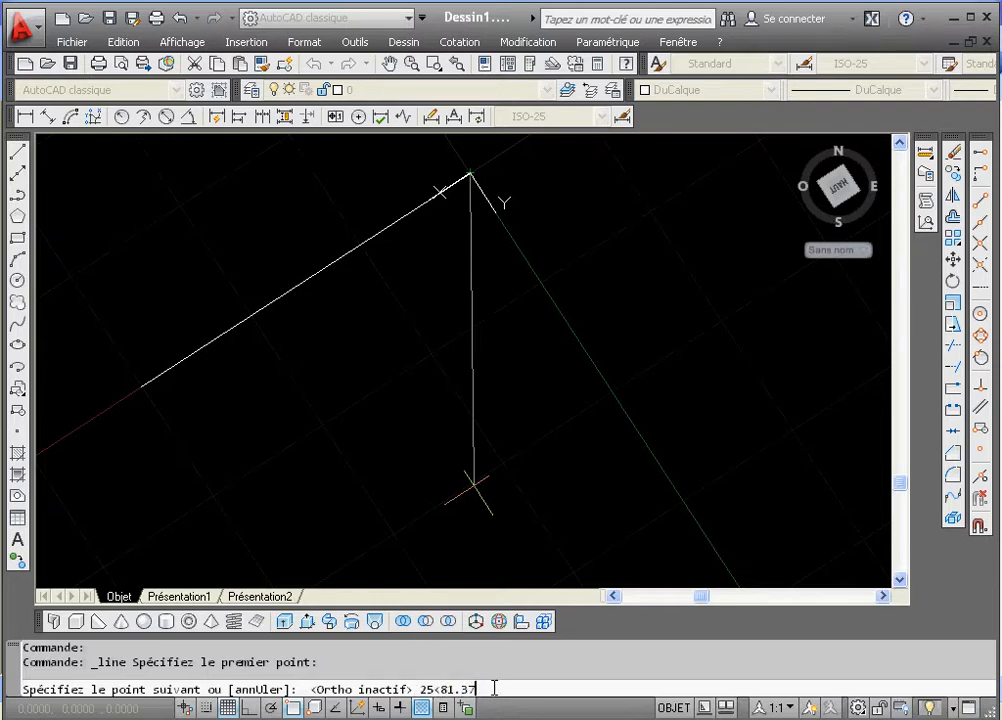
pyautogui.press('Return')
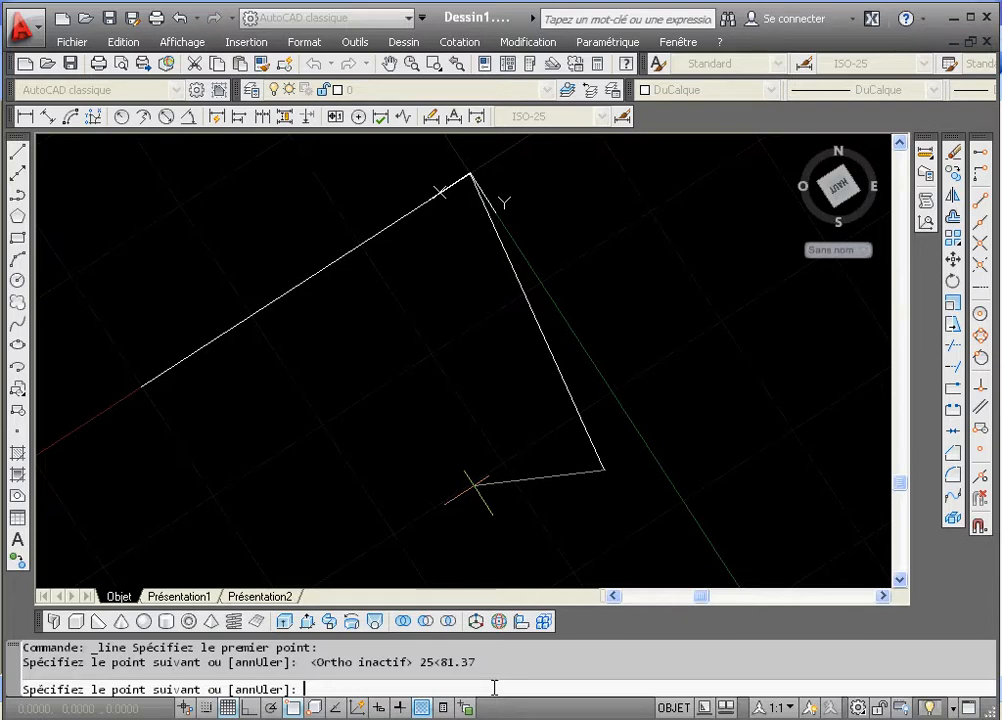
pyautogui.press('Return')
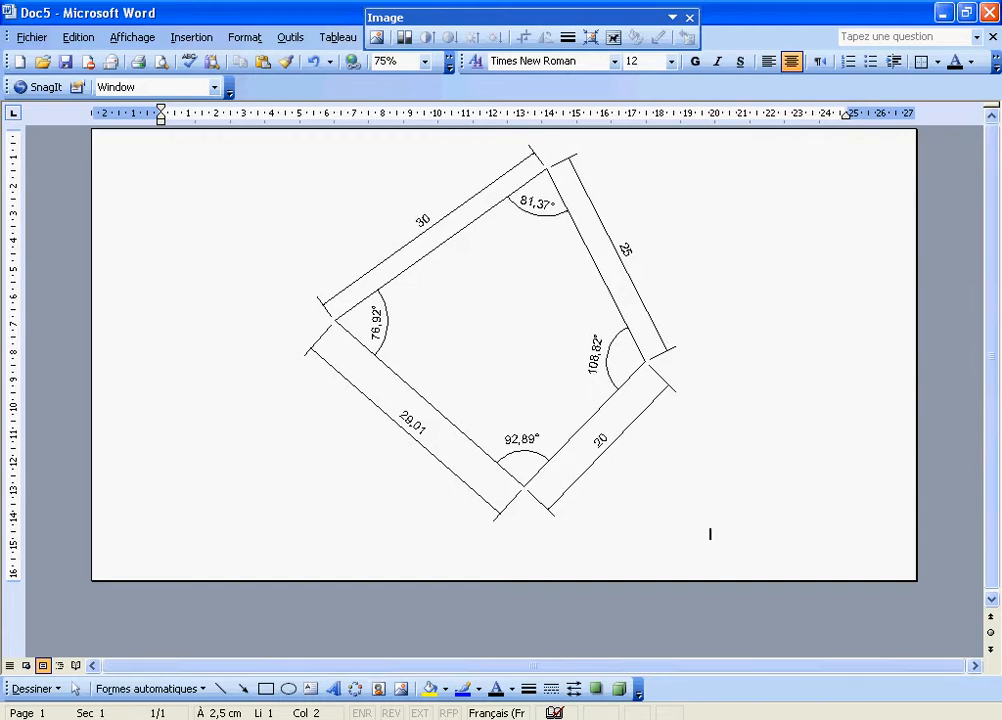
# - Back in AutoCAD, define a 3-point UCS with origin at the 25-unit line's lower end, X toward its upper end and Y toward the figure's inner side
pyautogui.hotkey('alt', 'Tab')
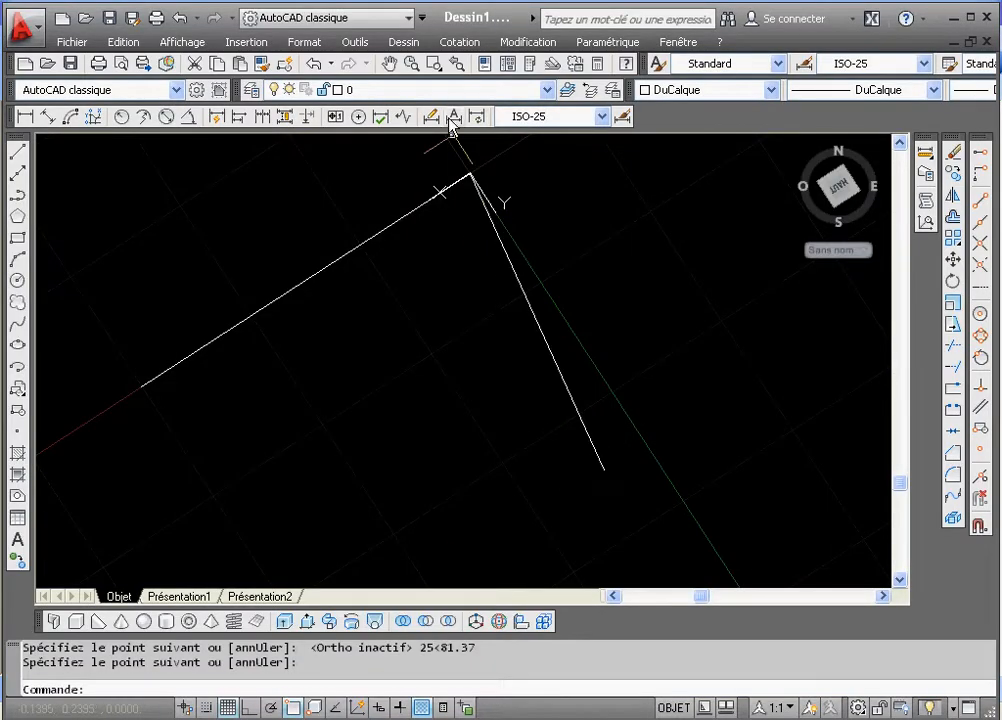
pyautogui.click(355, 42)
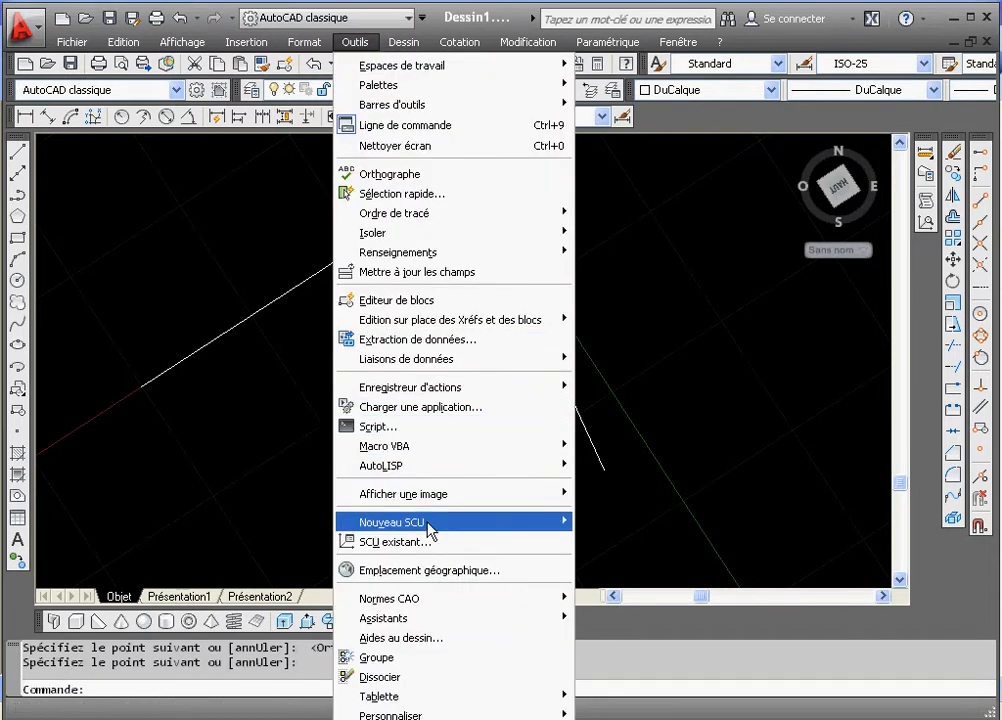
pyautogui.moveTo(430, 530)
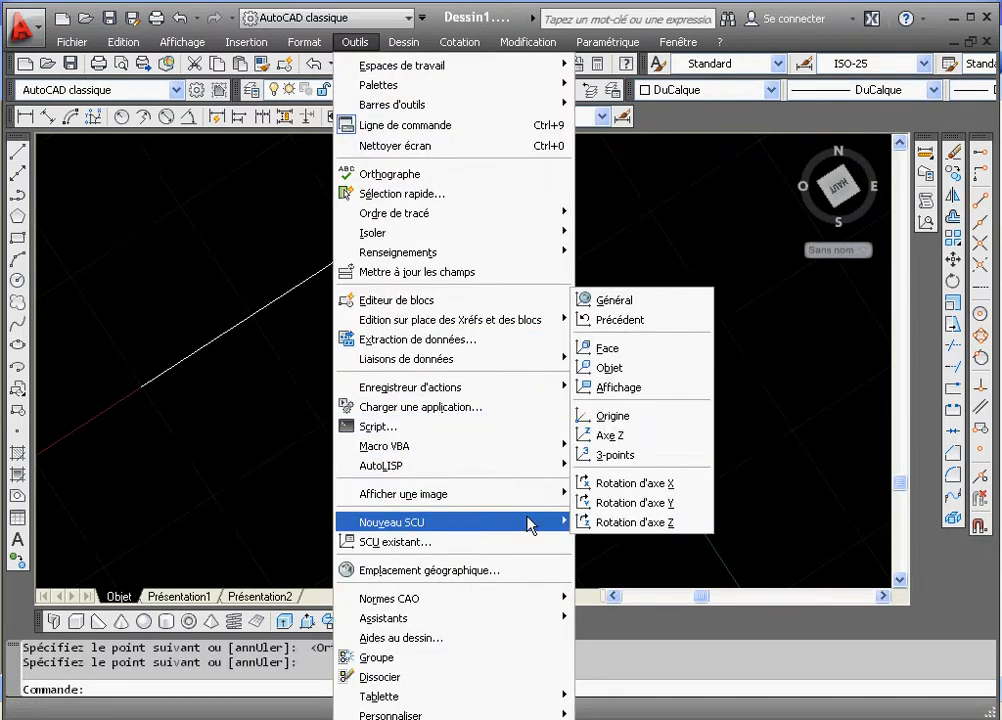
pyautogui.click(598, 456)
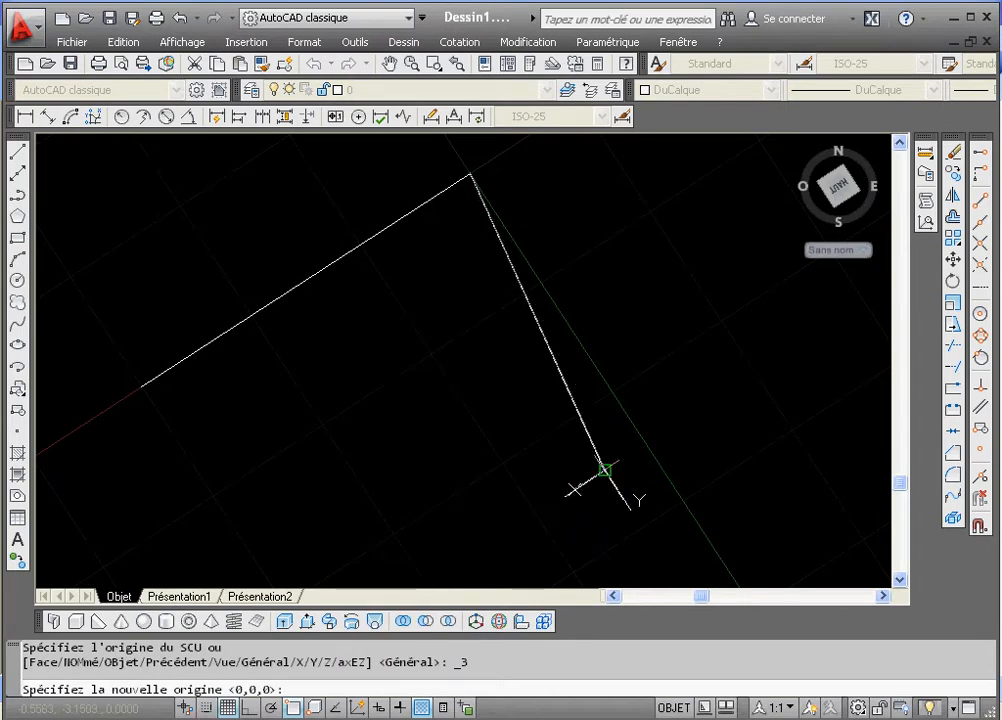
pyautogui.click(604, 469)
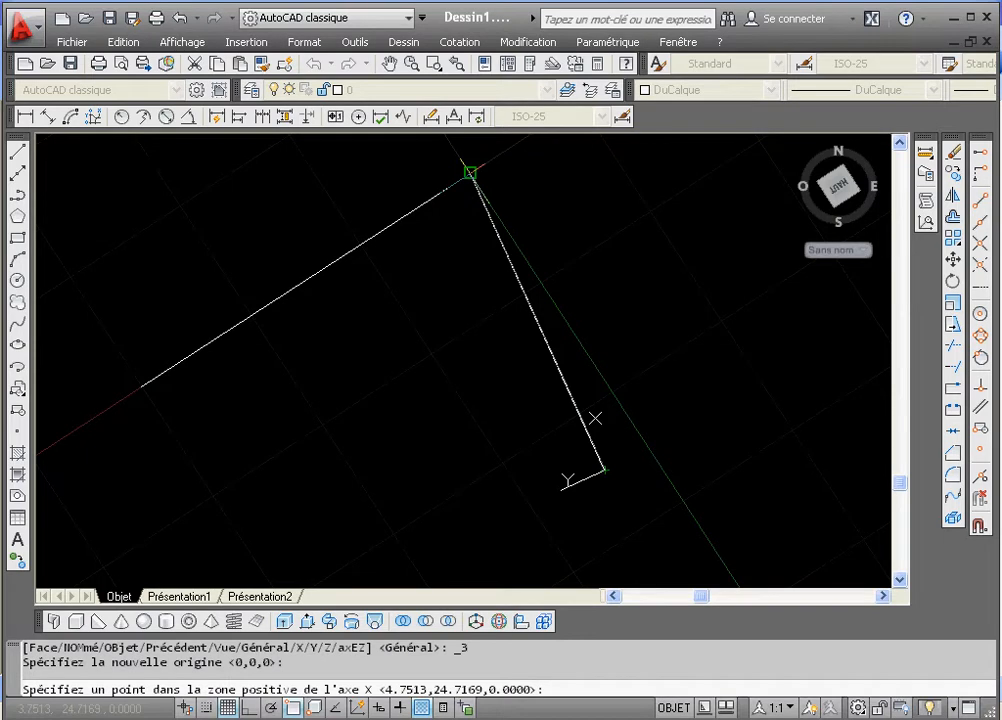
pyautogui.click(470, 173)
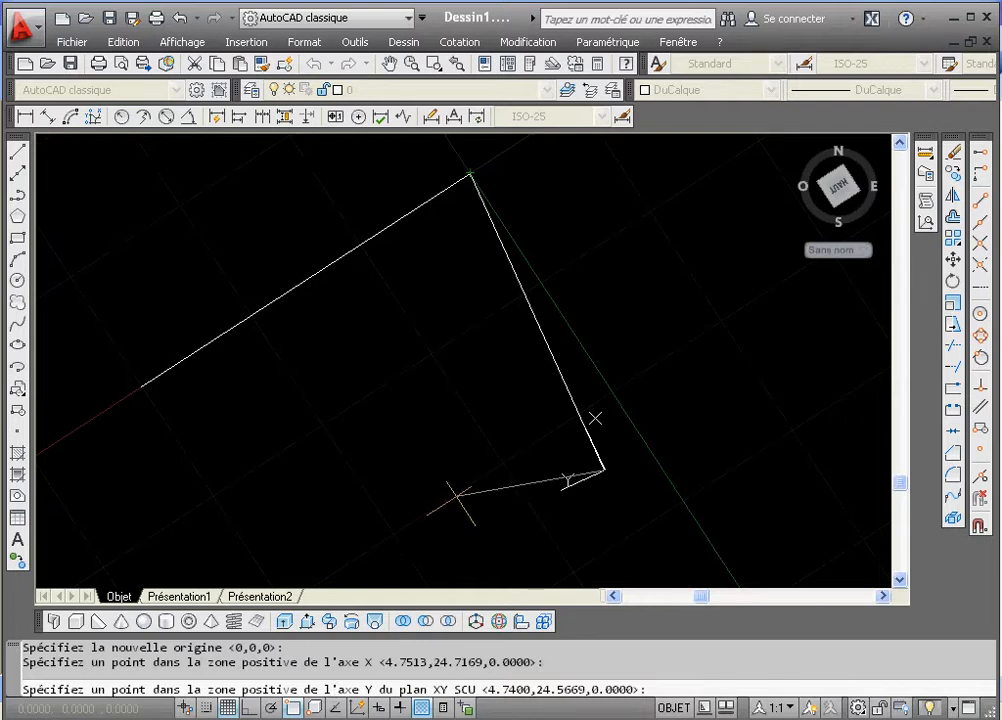
pyautogui.click(460, 527)
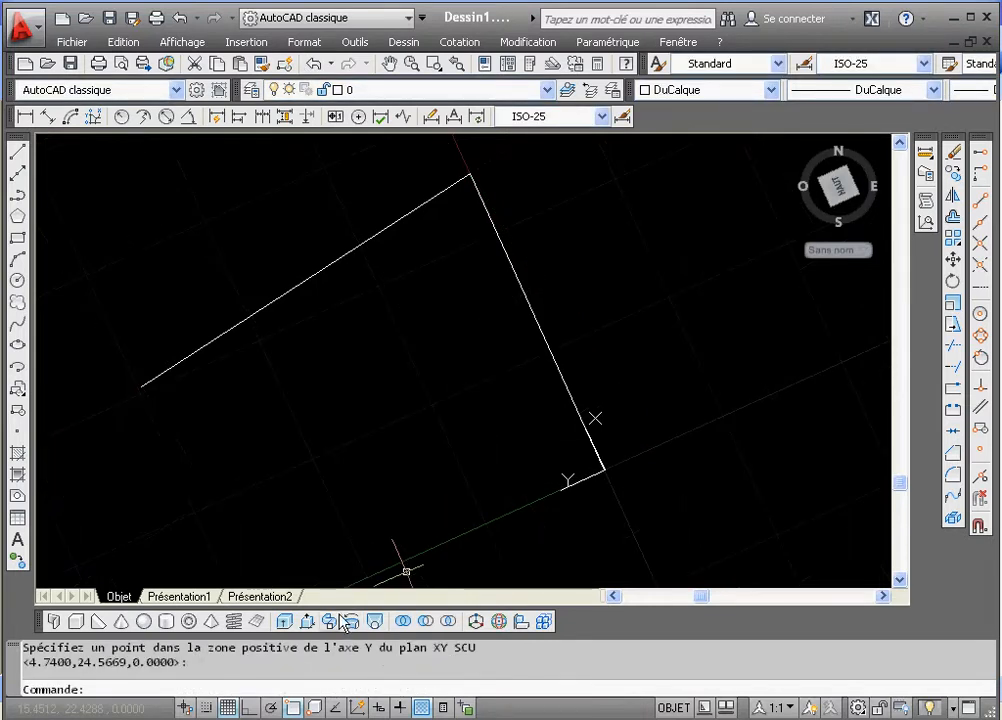
# - Draw a line segment from the new UCS origin using the polar coordinates 20<108.82
pyautogui.click(24, 157)
pyautogui.click(604, 467)
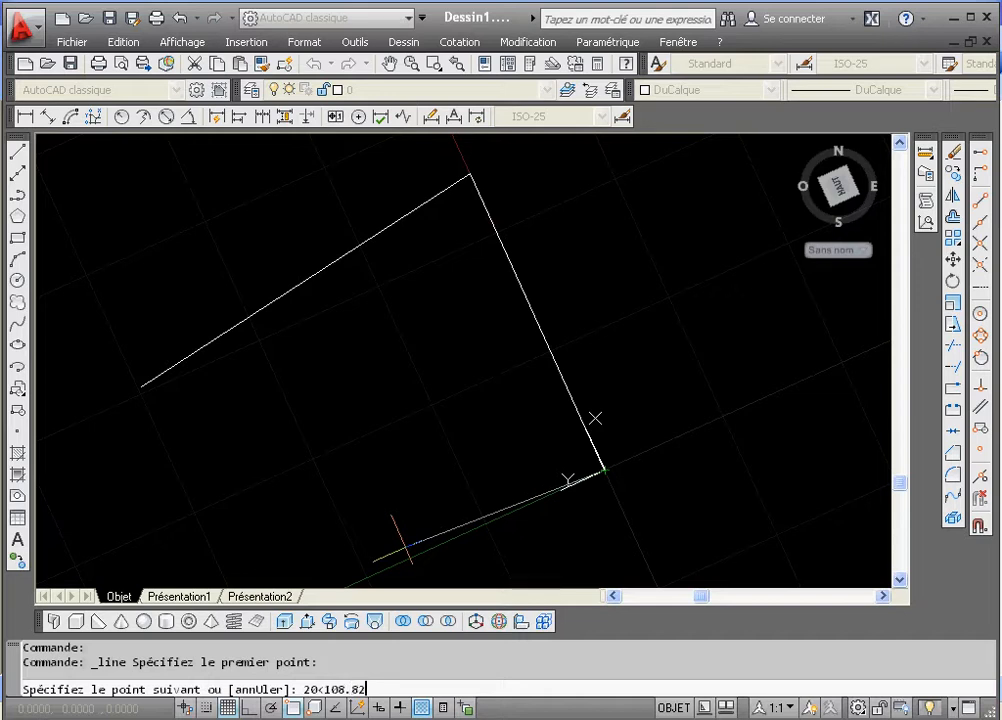
pyautogui.press('Return')
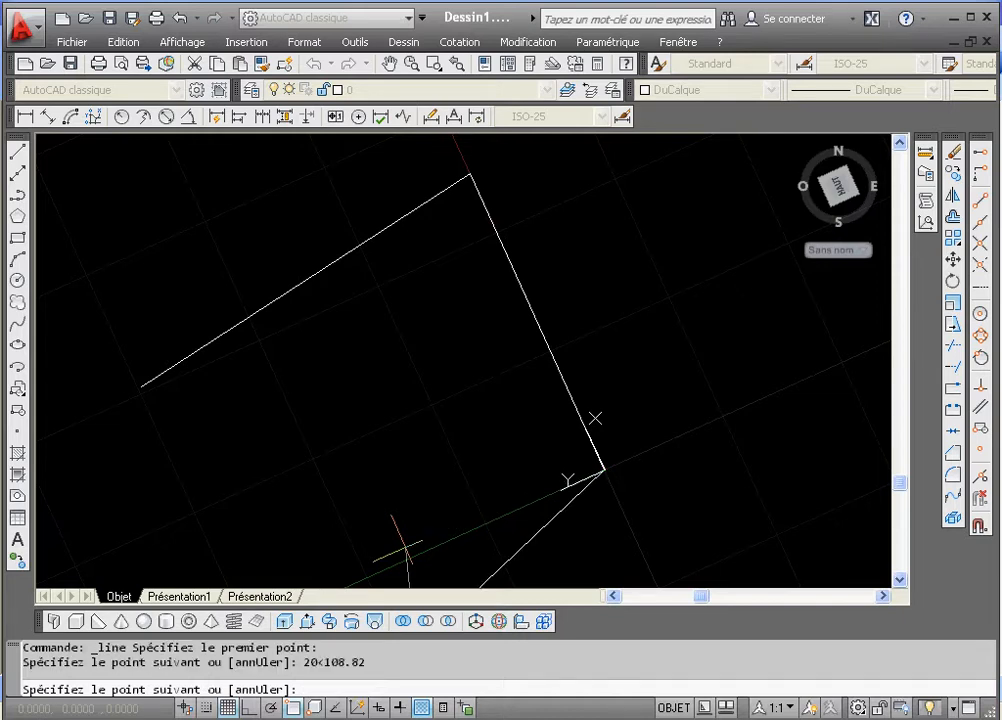
# - Continue the line from the 20-unit segment's end to the 30-unit line's free endpoint, closing the quadrilateral
pyautogui.click(412, 63)
pyautogui.moveTo(412, 153); pyautogui.dragTo(371, 311)
pyautogui.rightClick(369, 327)
pyautogui.click(392, 331)
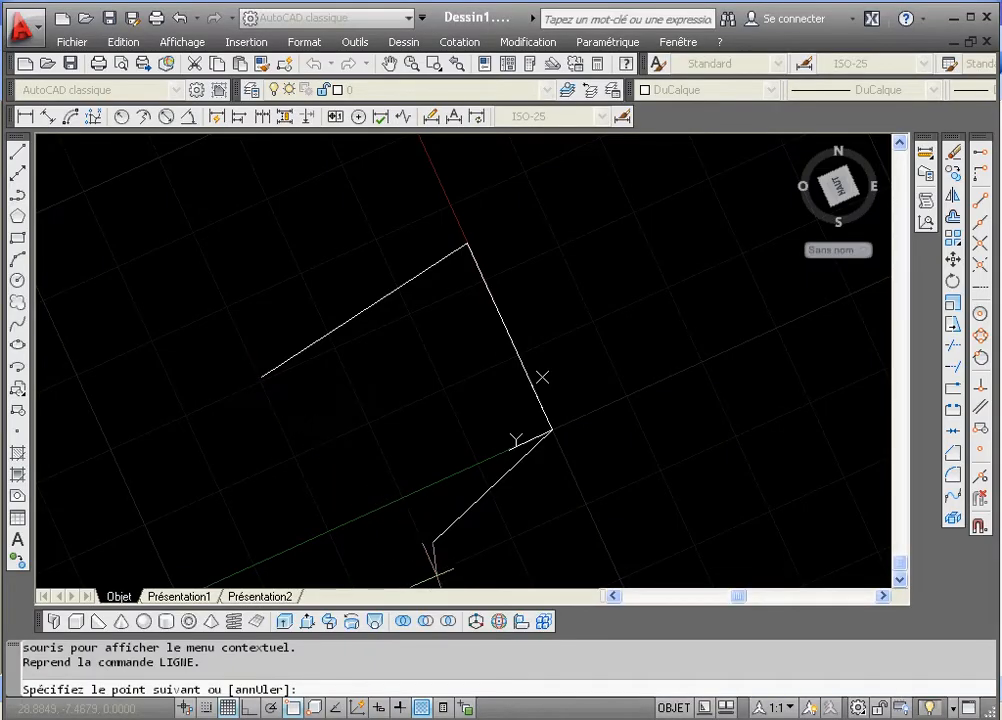
pyautogui.click(260, 377)
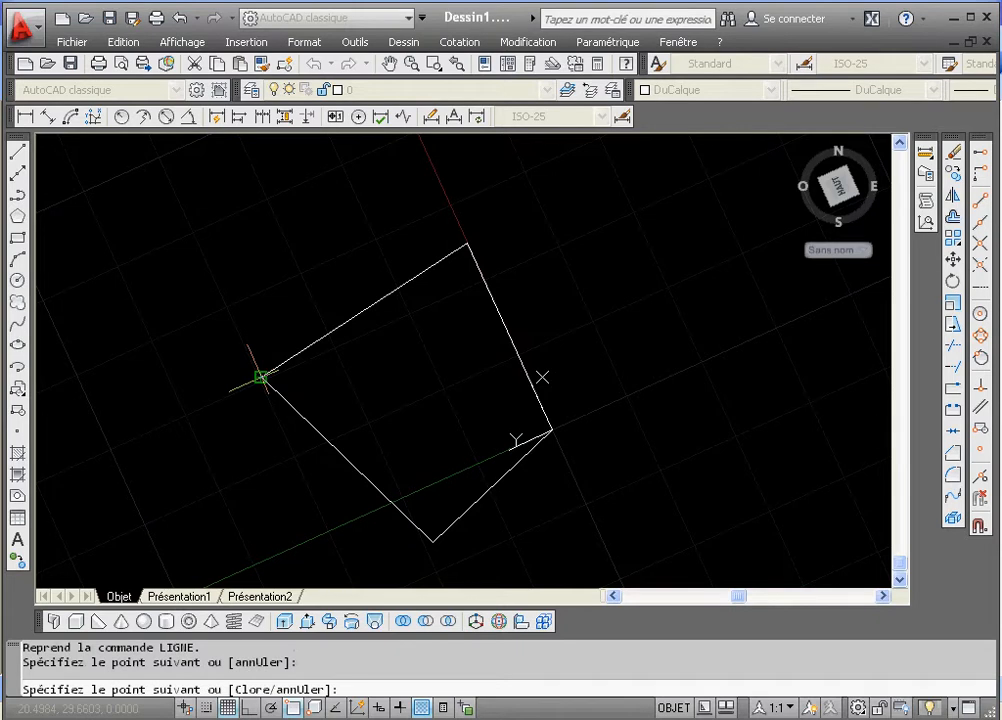
pyautogui.rightClick(260, 377)
pyautogui.click(283, 390)
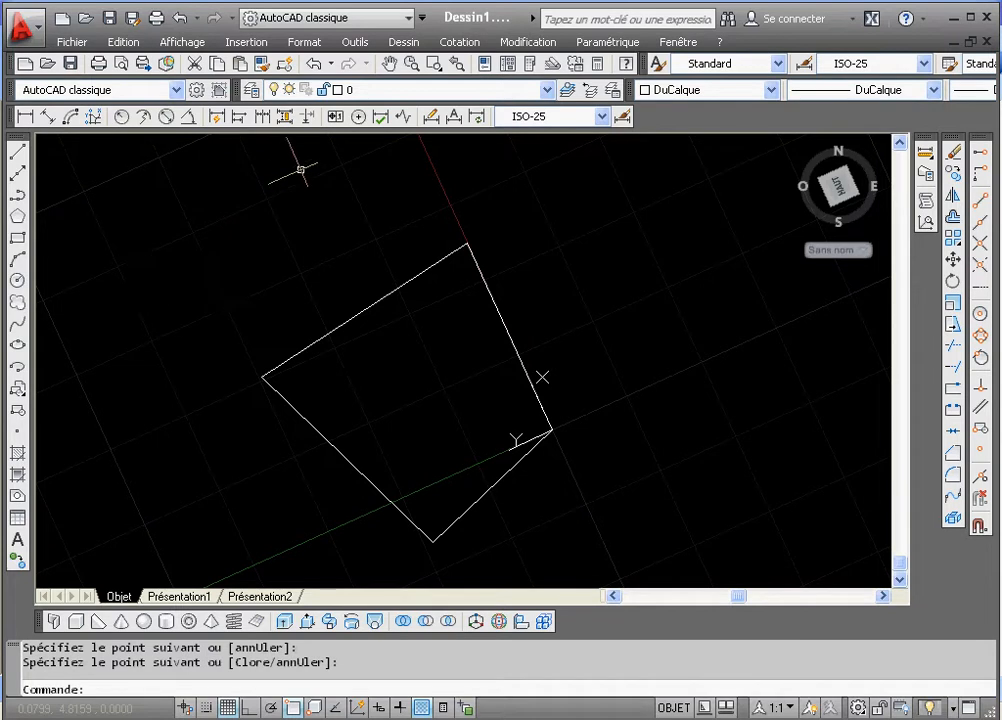
# - Restore the world coordinate system (Général)
pyautogui.click(356, 43)
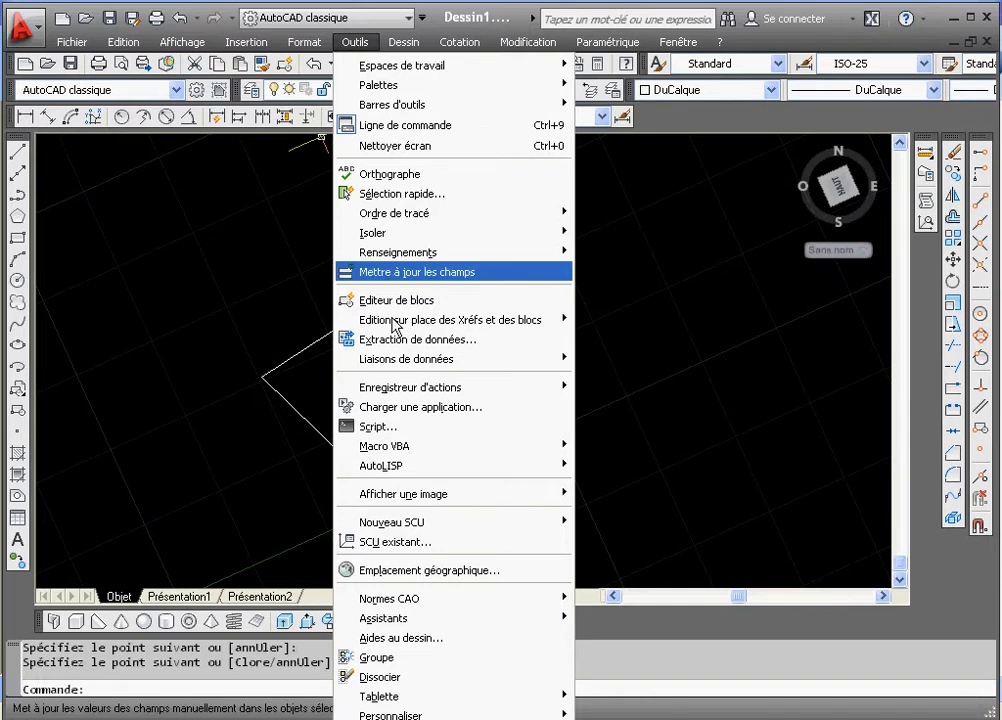
pyautogui.moveTo(400, 522)
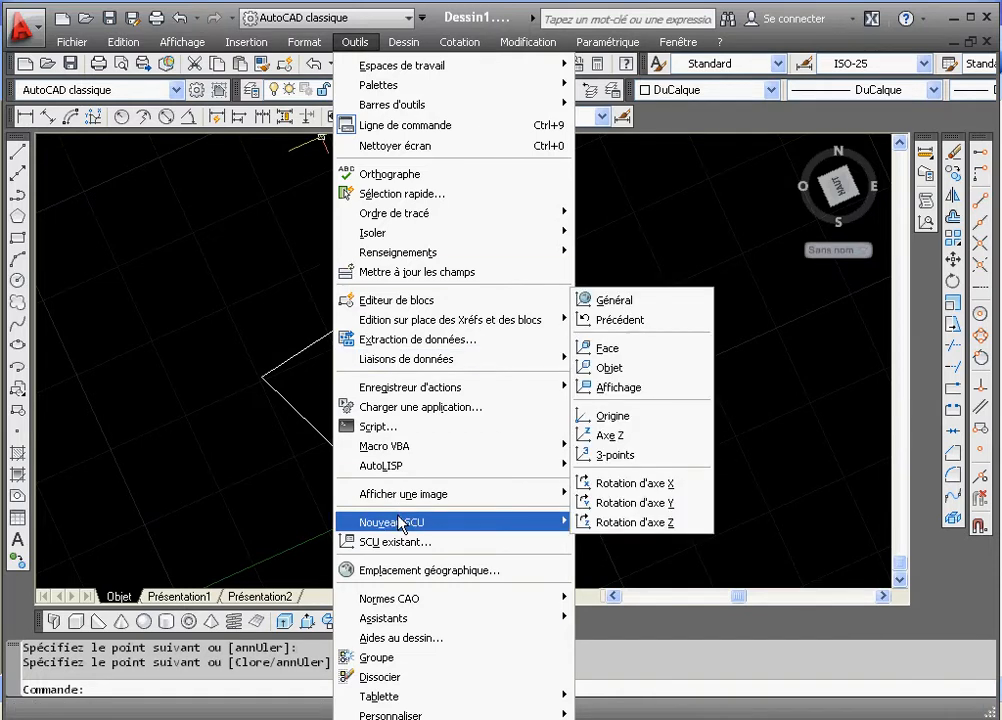
pyautogui.click(614, 302)
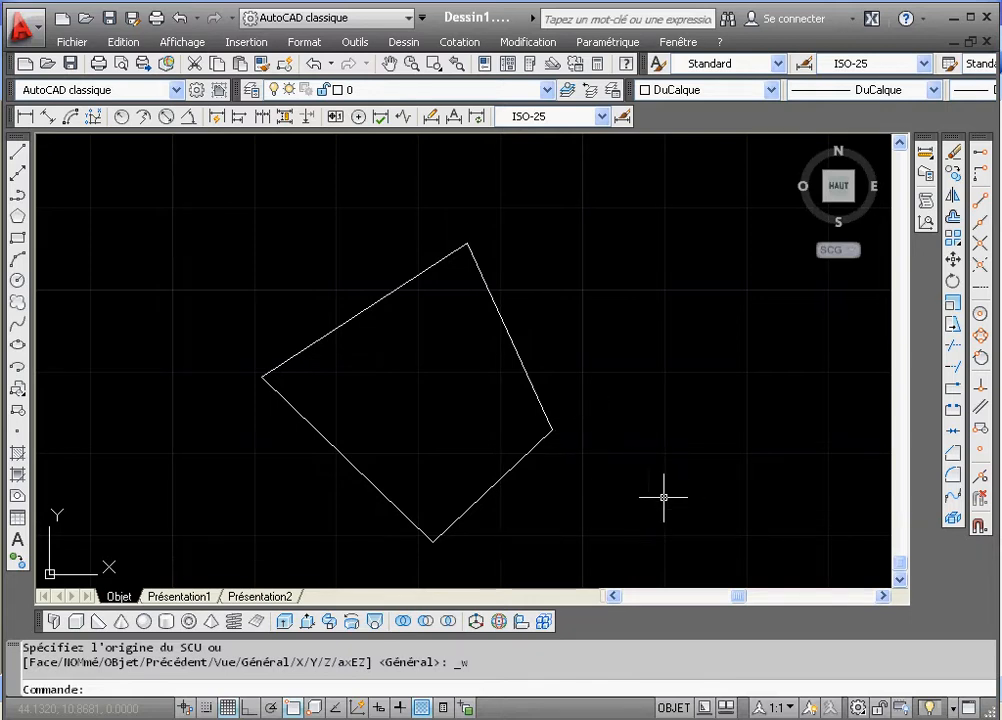
# - Draw a freehand four-sided figure with the Line command in an empty area, using the Close option for its last side
pyautogui.click(388, 63)
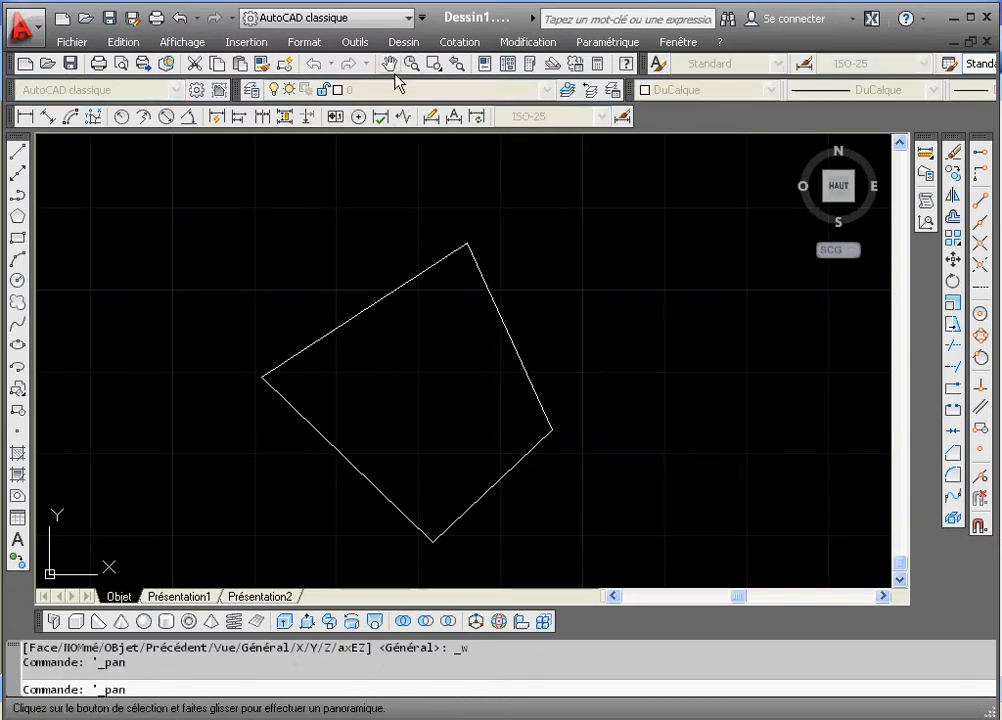
pyautogui.moveTo(410, 240); pyautogui.dragTo(924, 608)
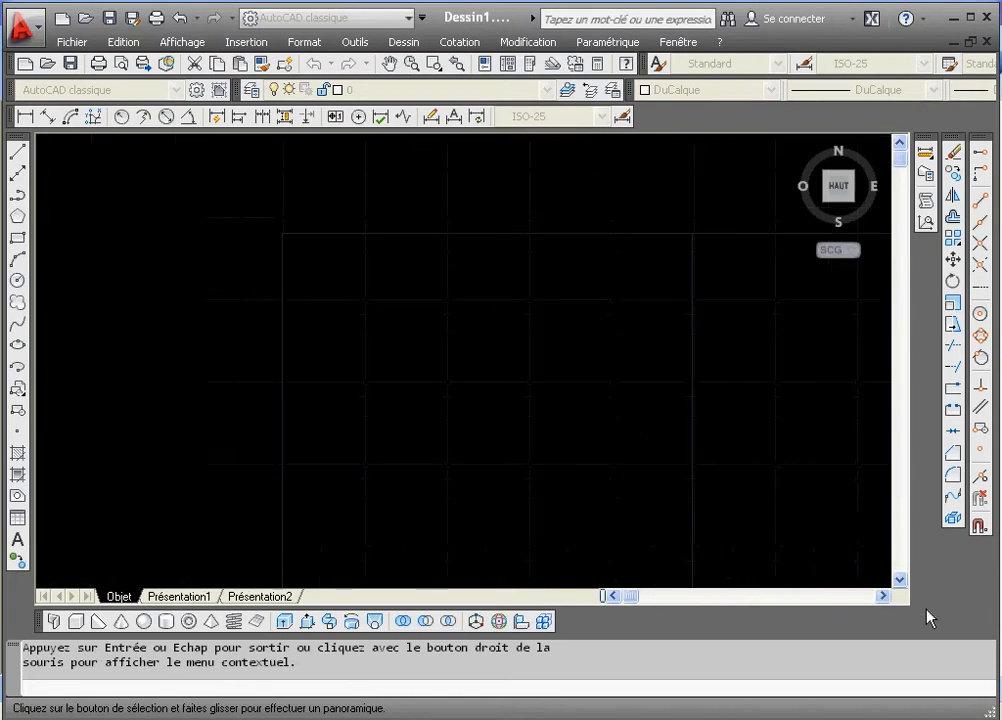
pyautogui.click(17, 150)
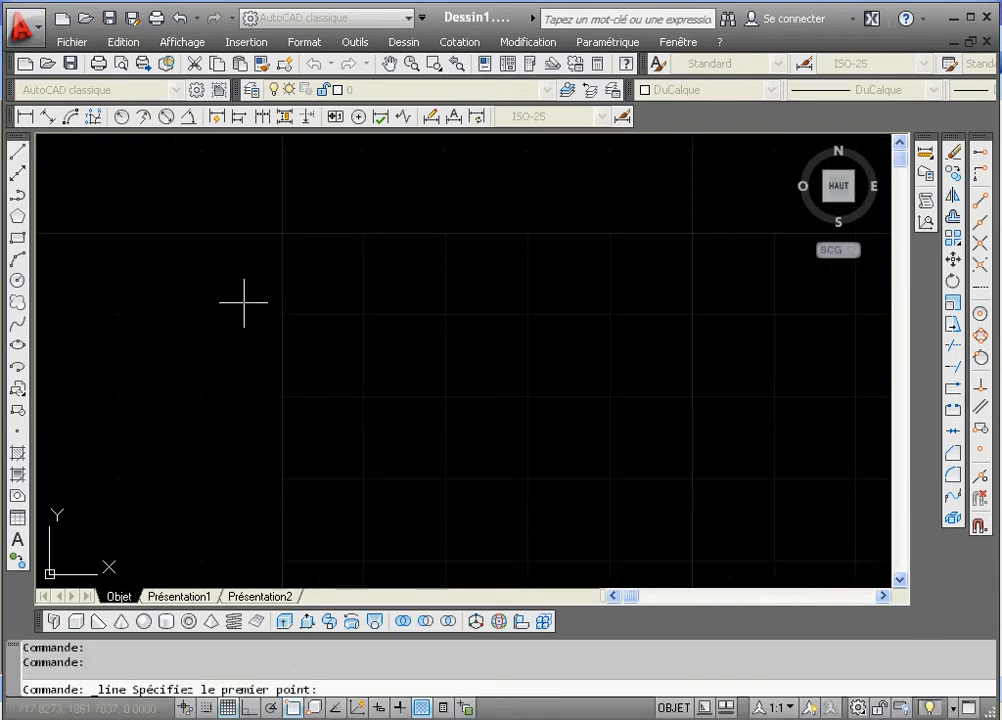
pyautogui.click(270, 347)
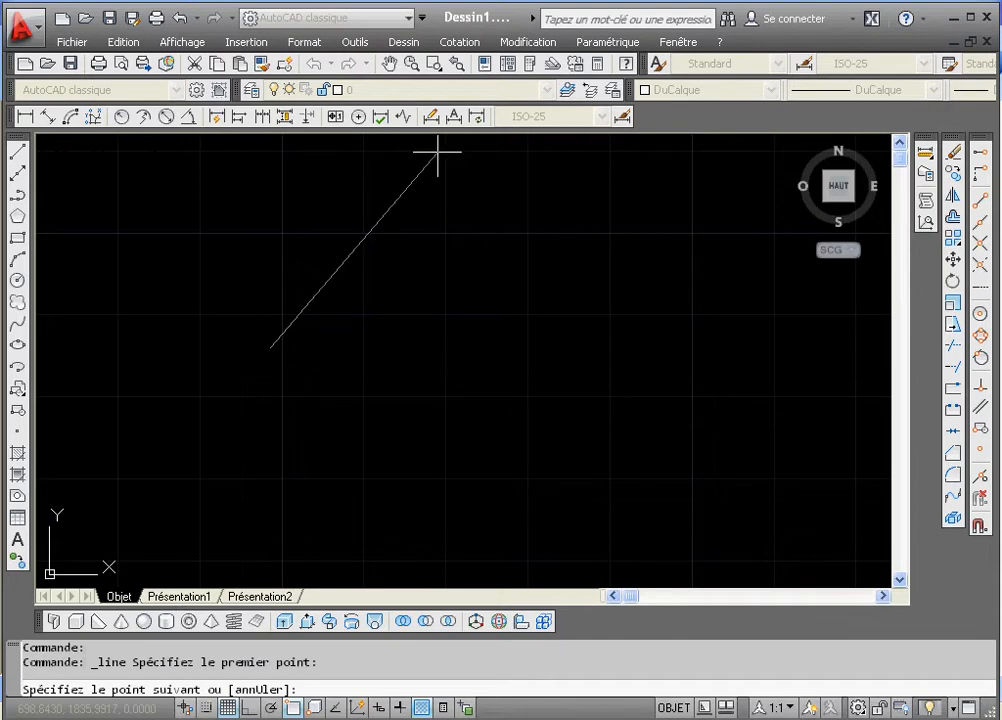
pyautogui.click(519, 165)
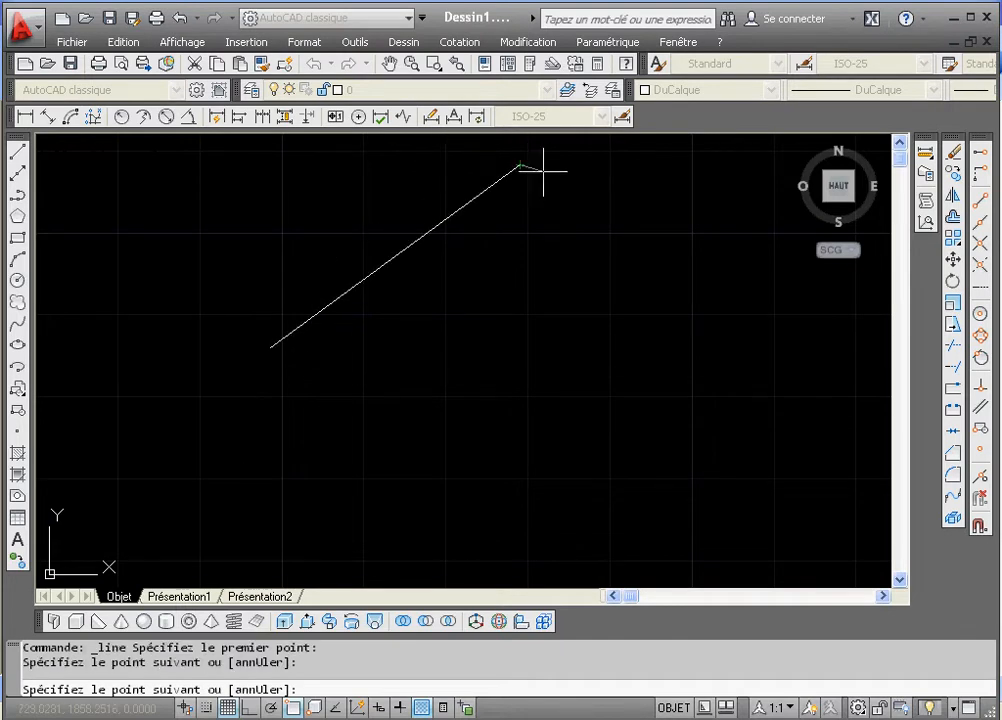
pyautogui.click(777, 347)
pyautogui.click(587, 543)
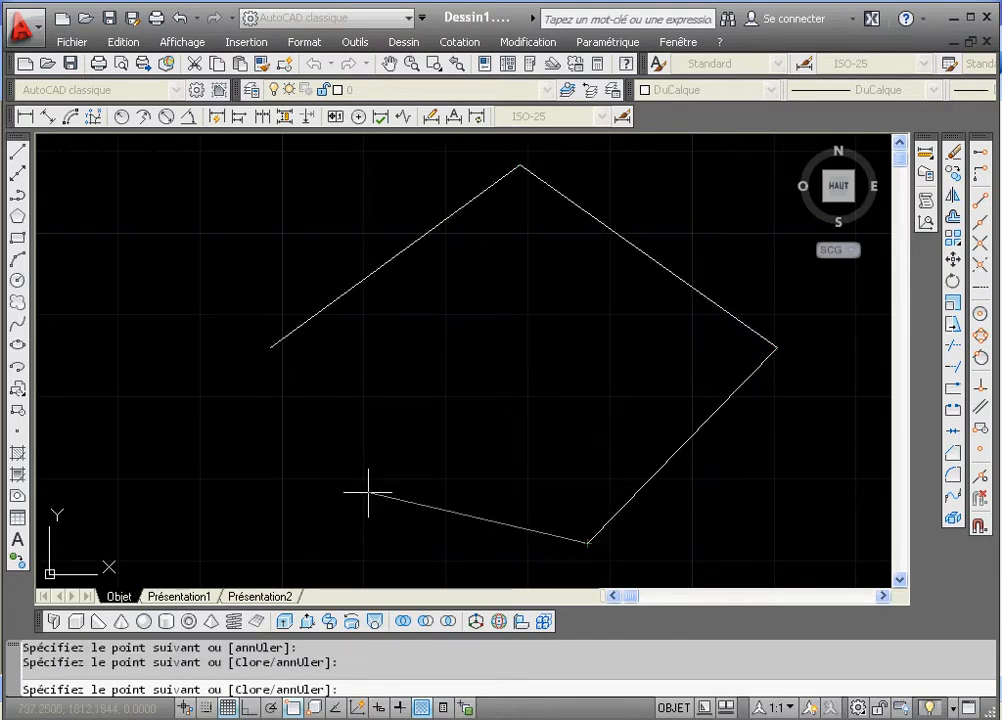
pyautogui.rightClick(353, 460)
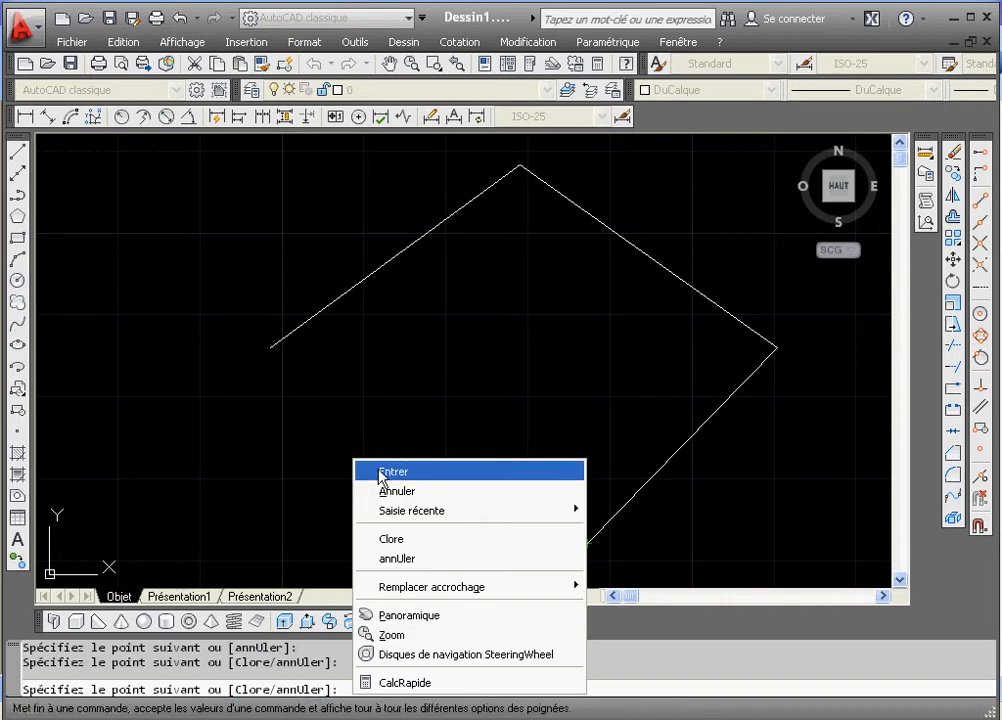
pyautogui.click(390, 539)
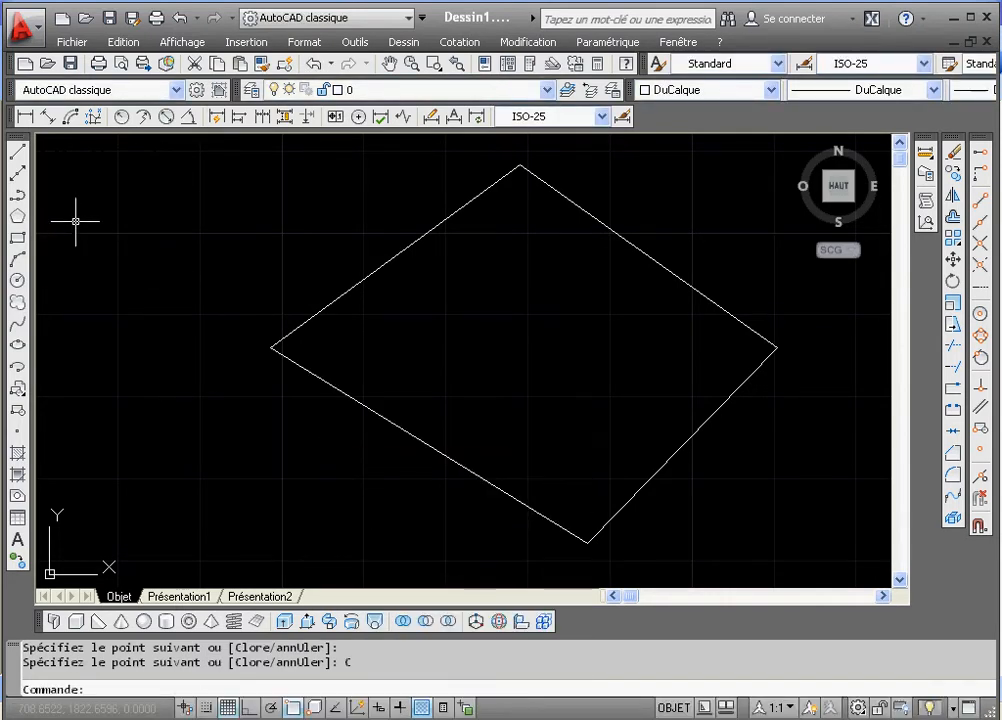
# - Add an aligned dimension to the quadrilateral's upper-left side, placing the dimension line outside the figure
pyautogui.click(48, 117)
pyautogui.click(272, 347)
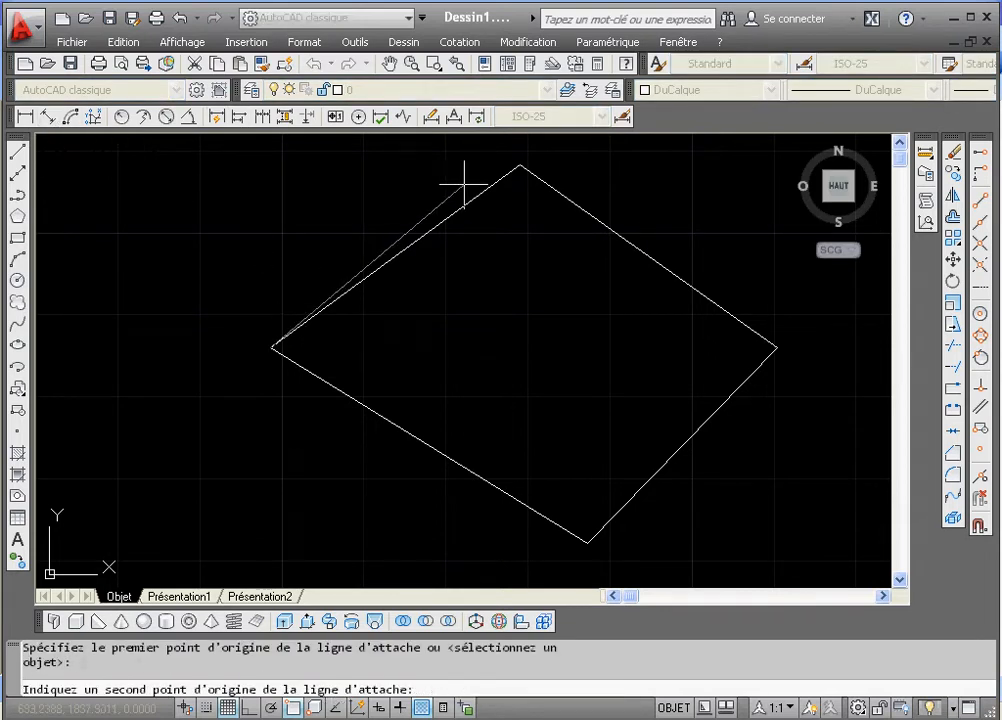
pyautogui.click(520, 164)
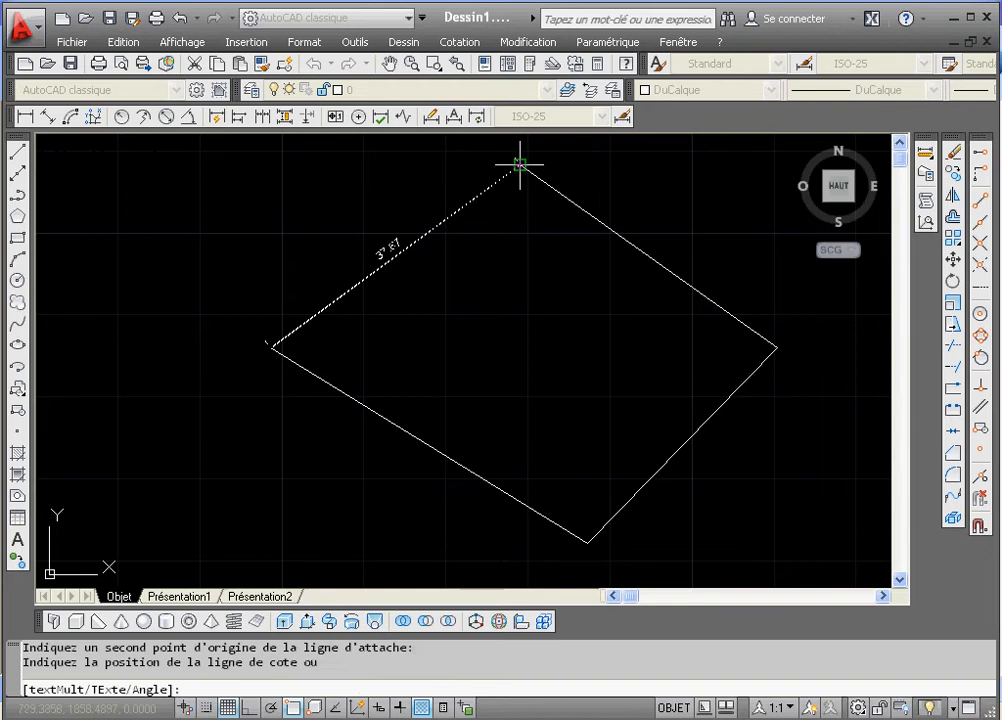
pyautogui.click(445, 175)
# - Add an aligned dimension to the quadrilateral's lower-left side, placed outside the figure
pyautogui.rightClick(386, 180)
pyautogui.click(400, 189)
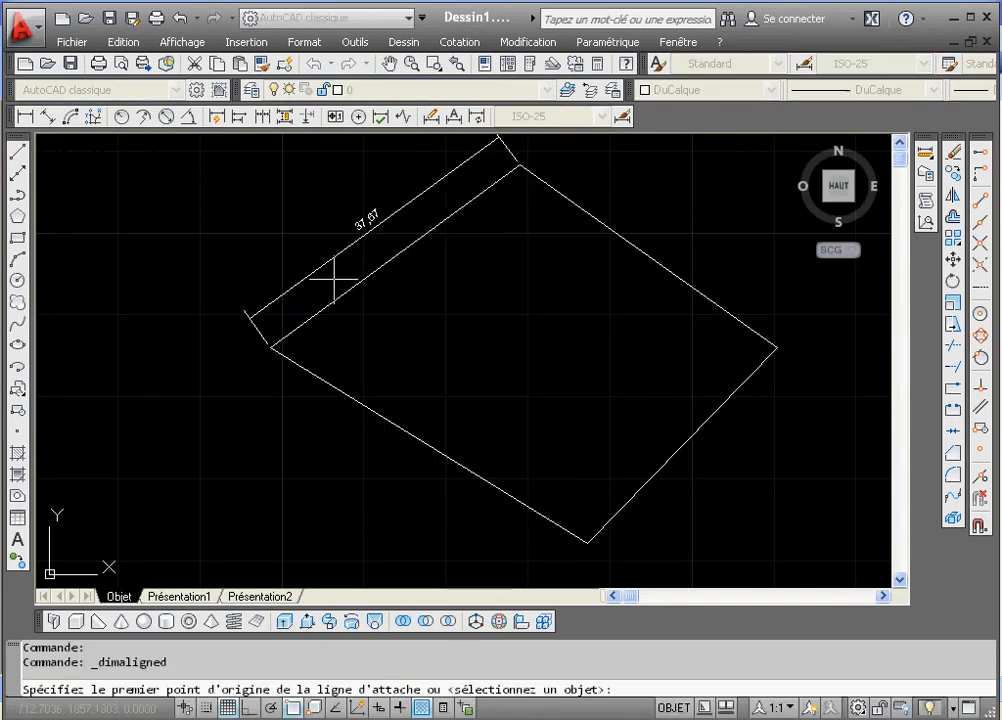
pyautogui.click(272, 347)
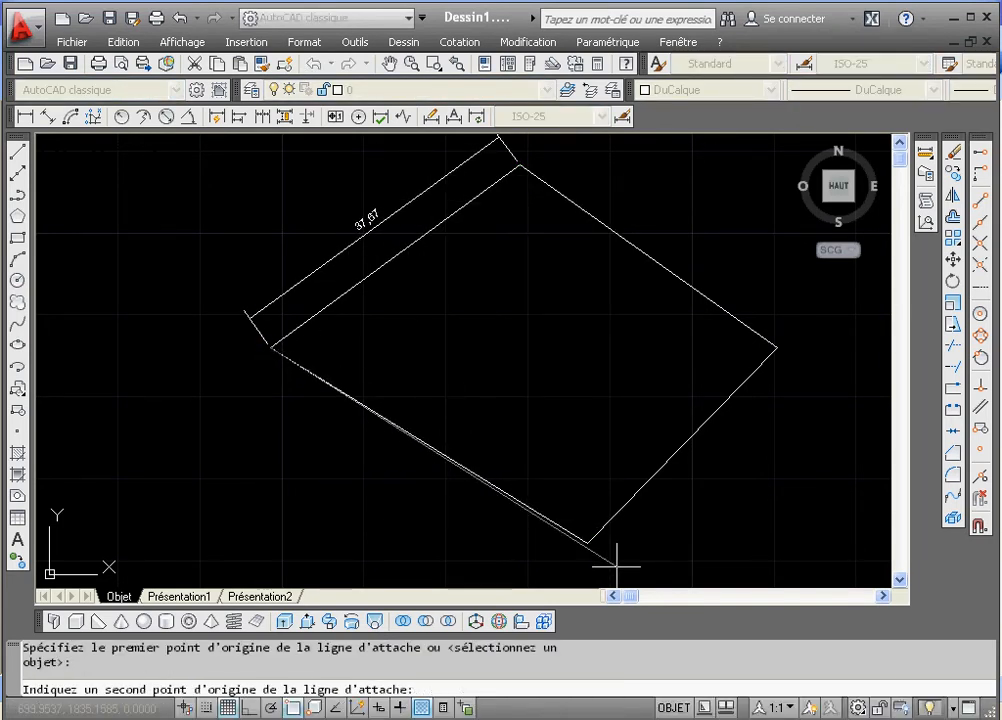
pyautogui.click(588, 543)
pyautogui.click(492, 540)
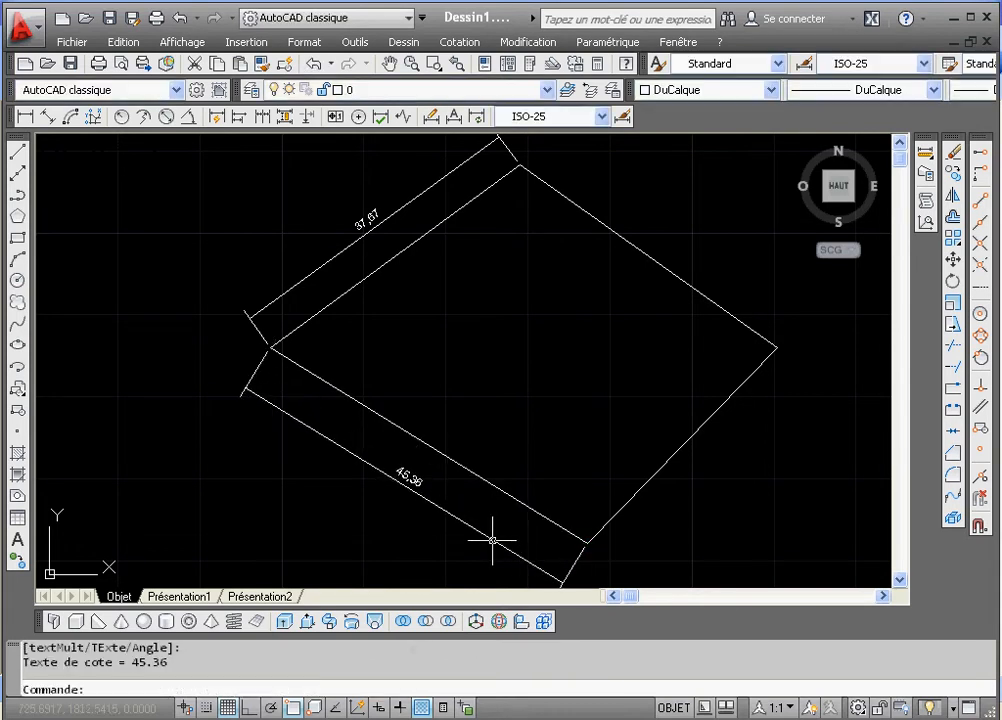
# - Add an aligned dimension to the quadrilateral's lower-right side, between its bottom and right vertices, outside the figure
pyautogui.rightClick(546, 388)
pyautogui.click(578, 399)
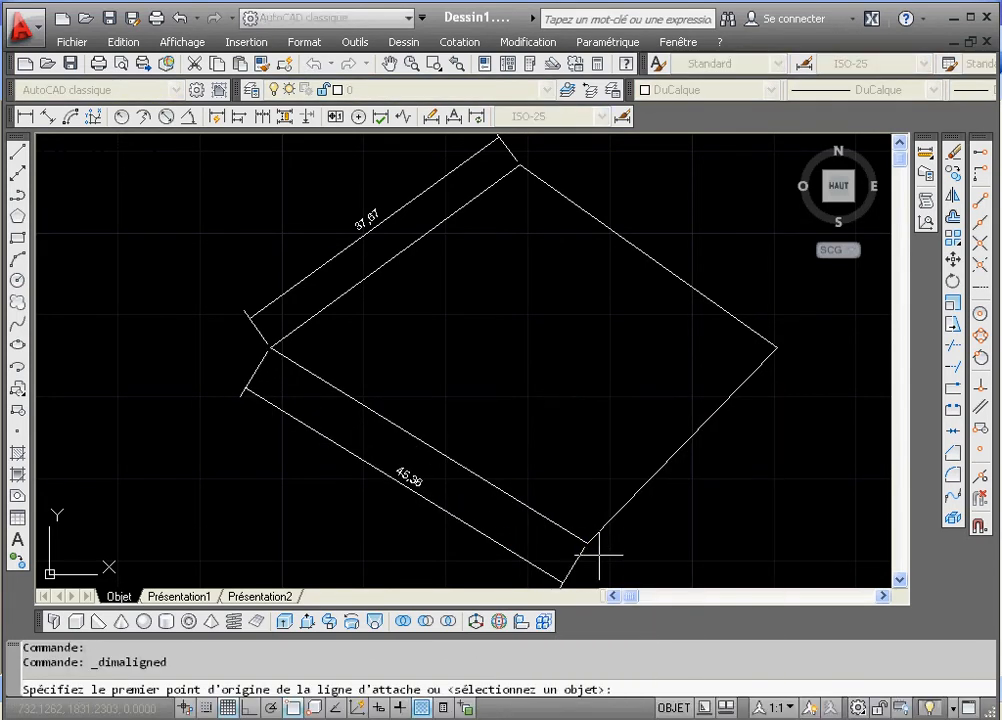
pyautogui.click(588, 542)
pyautogui.click(778, 348)
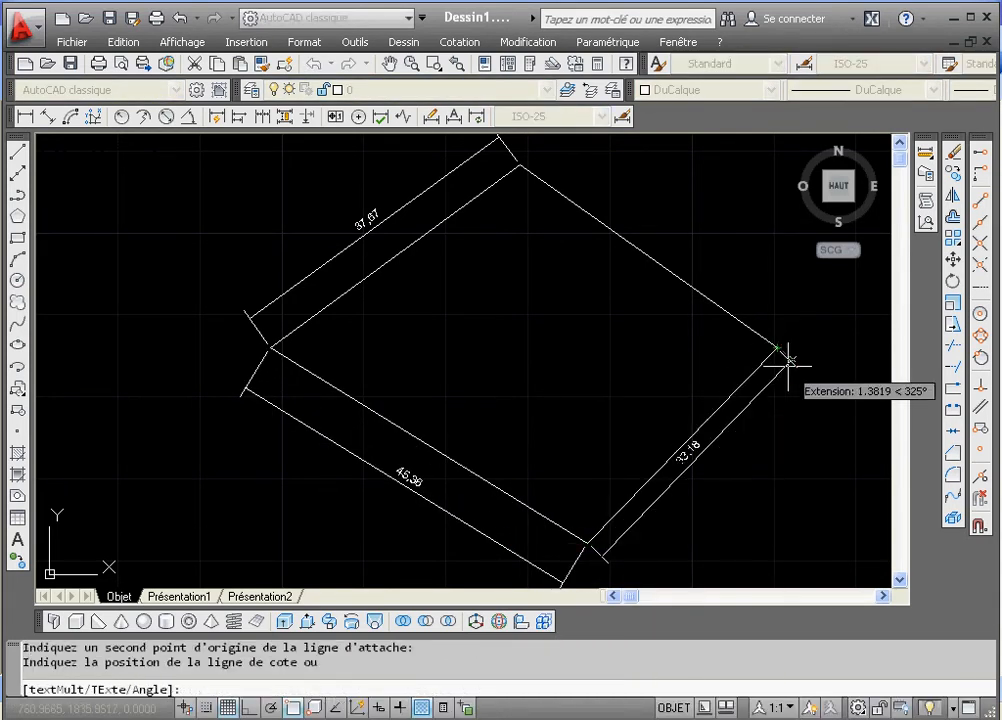
pyautogui.click(798, 385)
# - Add an aligned dimension to the quadrilateral's upper-right side, between its top and right vertices, outside the figure
pyautogui.rightClick(774, 297)
pyautogui.click(765, 304)
pyautogui.click(519, 166)
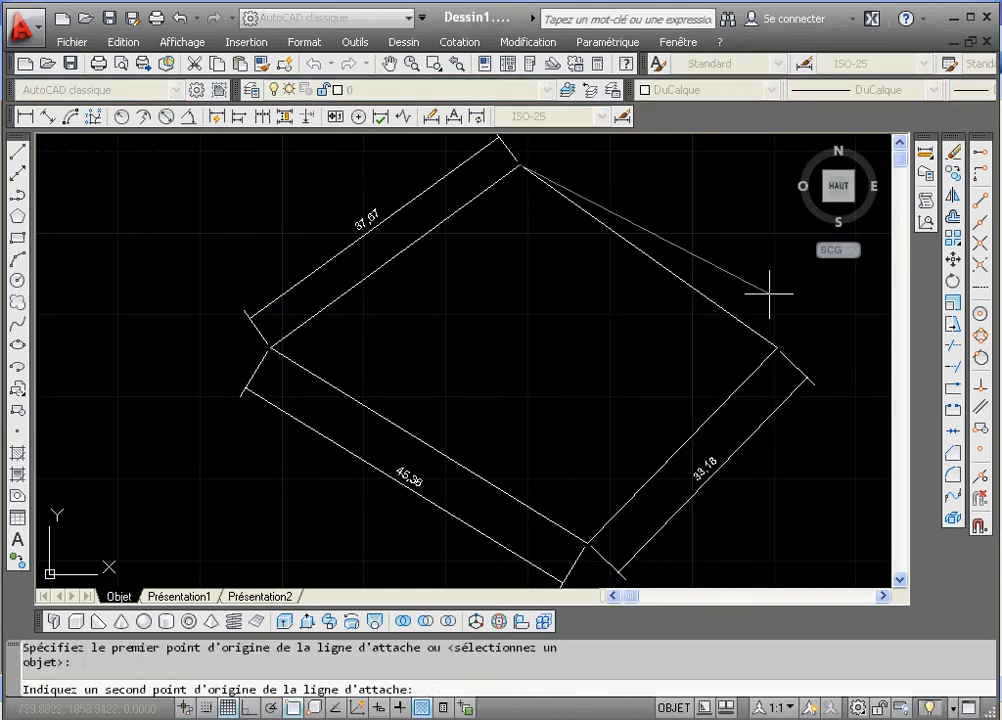
pyautogui.click(777, 347)
pyautogui.click(776, 302)
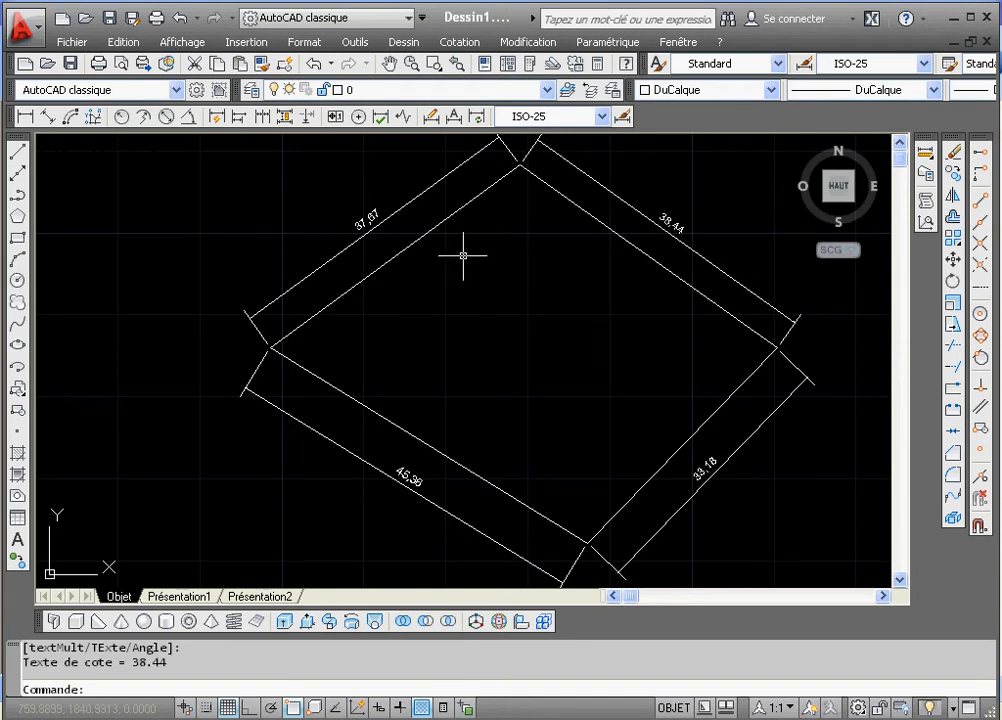
# - Dimension the interior angle at the quadrilateral's left vertex, placing the arc inside the figure
pyautogui.click(188, 121)
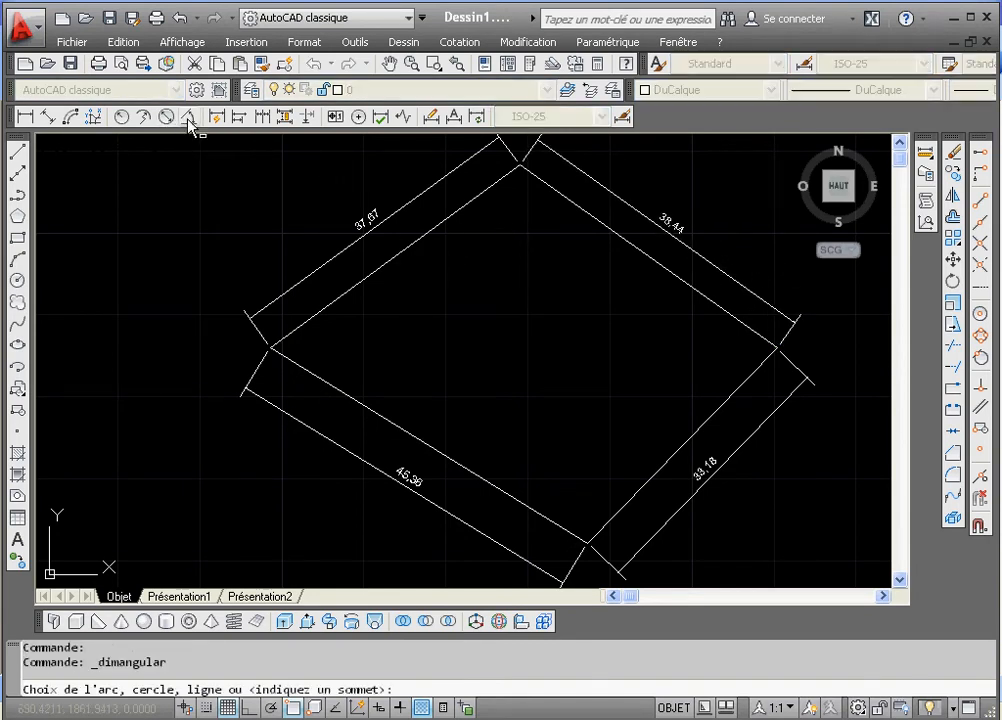
pyautogui.click(299, 328)
pyautogui.click(300, 366)
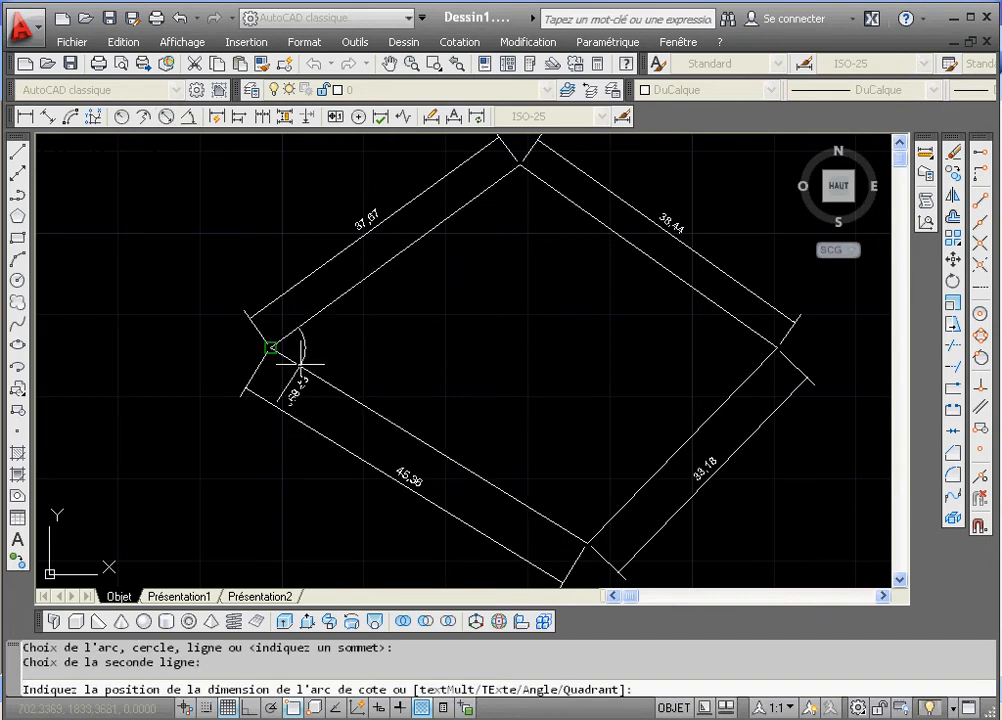
pyautogui.click(325, 348)
# - Dimension the interior angle at the quadrilateral's bottom vertex, with the arc inside the figure
pyautogui.rightClick(370, 353)
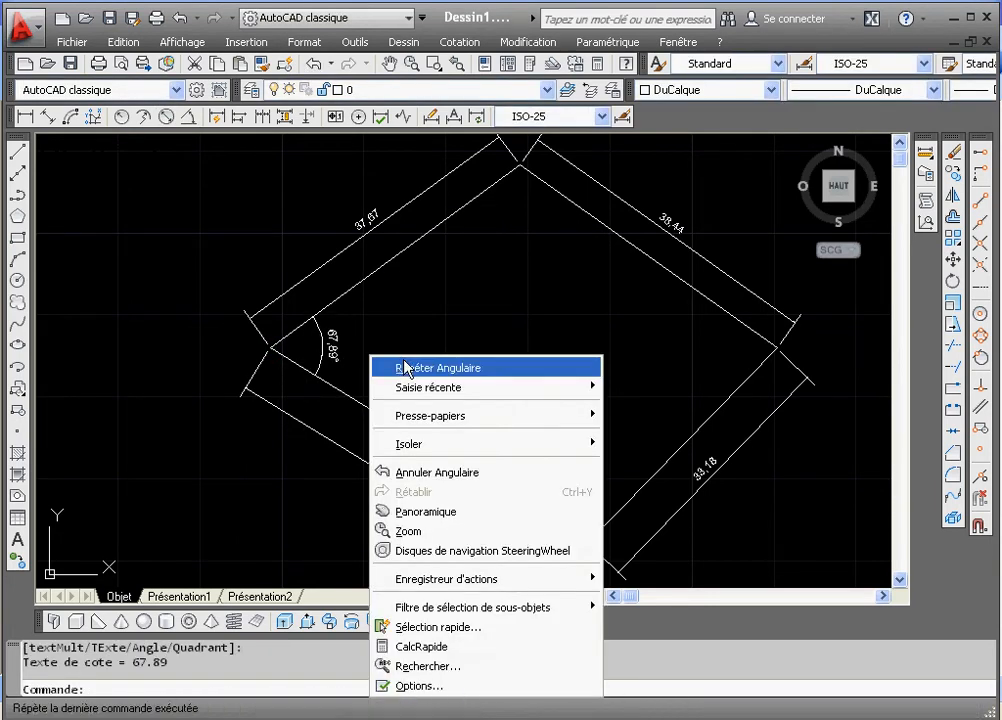
pyautogui.click(428, 367)
pyautogui.click(565, 525)
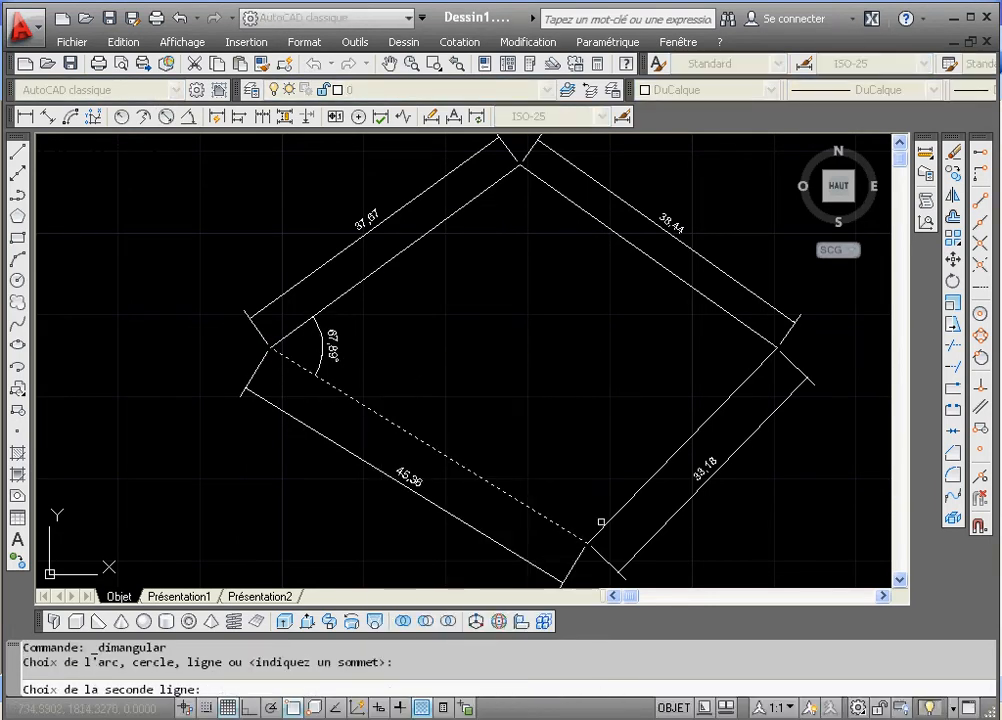
pyautogui.click(601, 521)
pyautogui.click(584, 490)
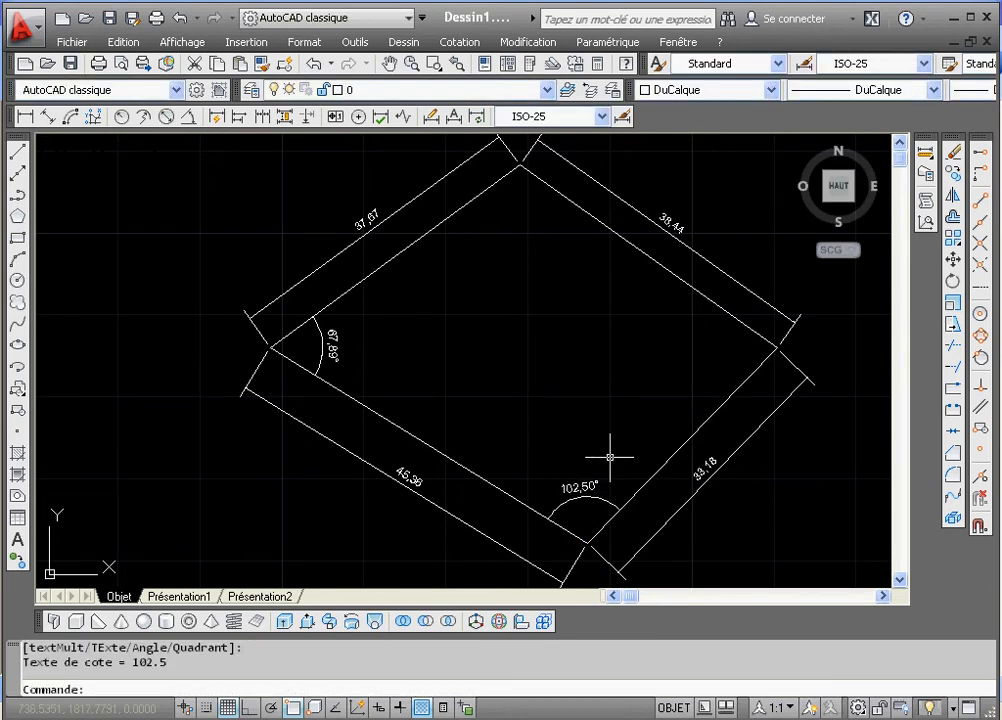
# - Dimension the interior angle at the quadrilateral's right vertex, with the arc inside the figure
pyautogui.rightClick(609, 457)
pyautogui.click(645, 133)
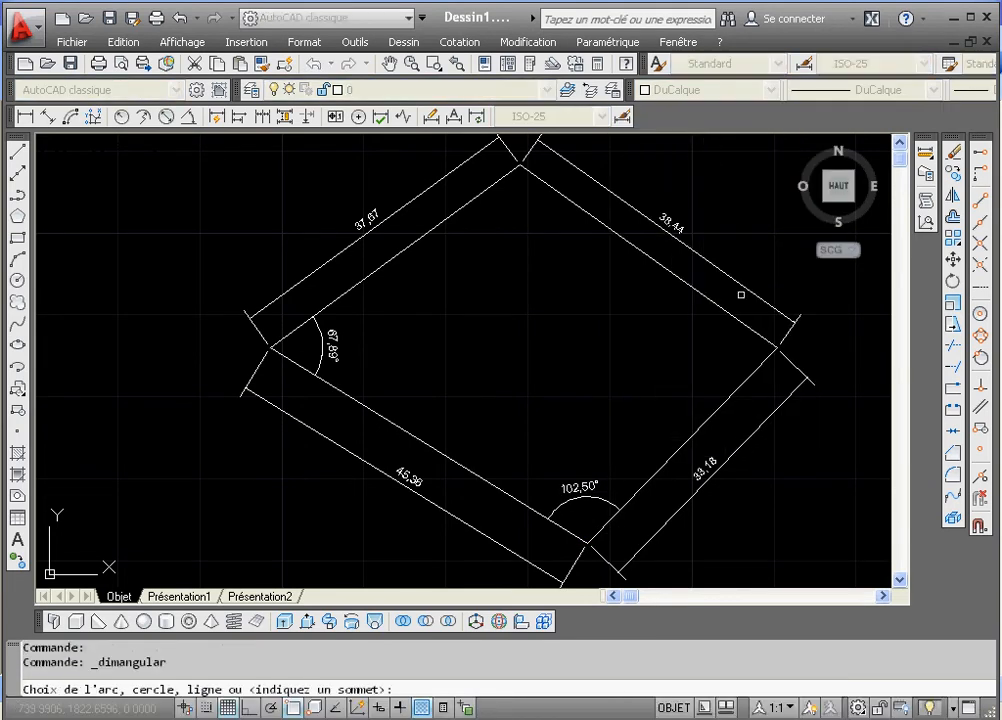
pyautogui.click(736, 381)
pyautogui.click(730, 314)
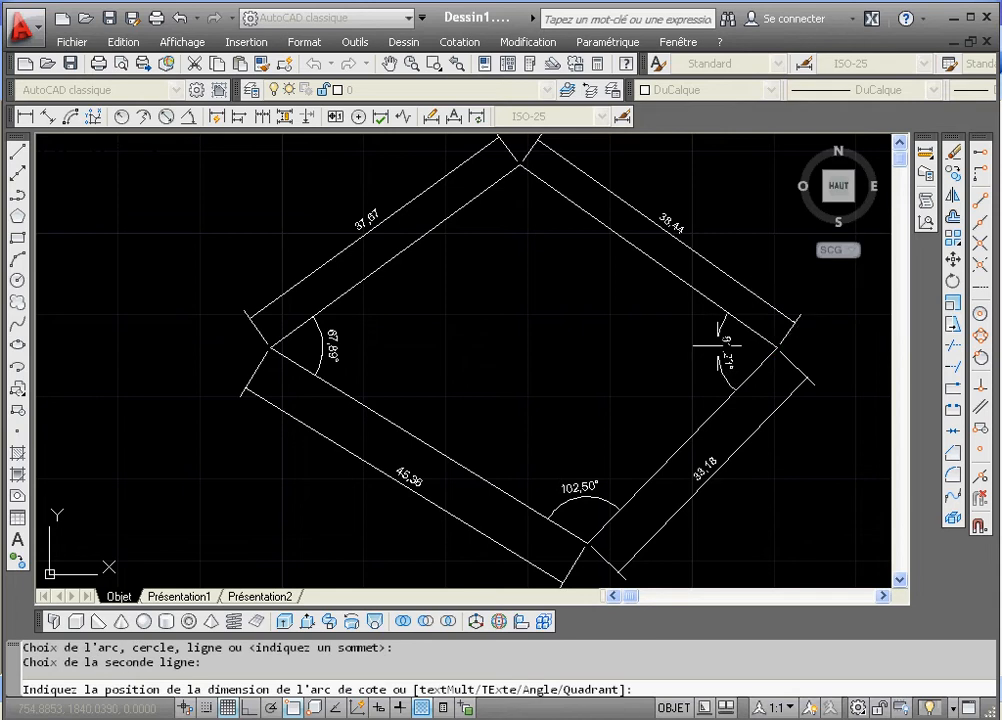
pyautogui.click(727, 320)
# - Dimension the interior angle at the quadrilateral's top vertex, with the arc inside the figure
pyautogui.rightClick(662, 332)
pyautogui.click(690, 340)
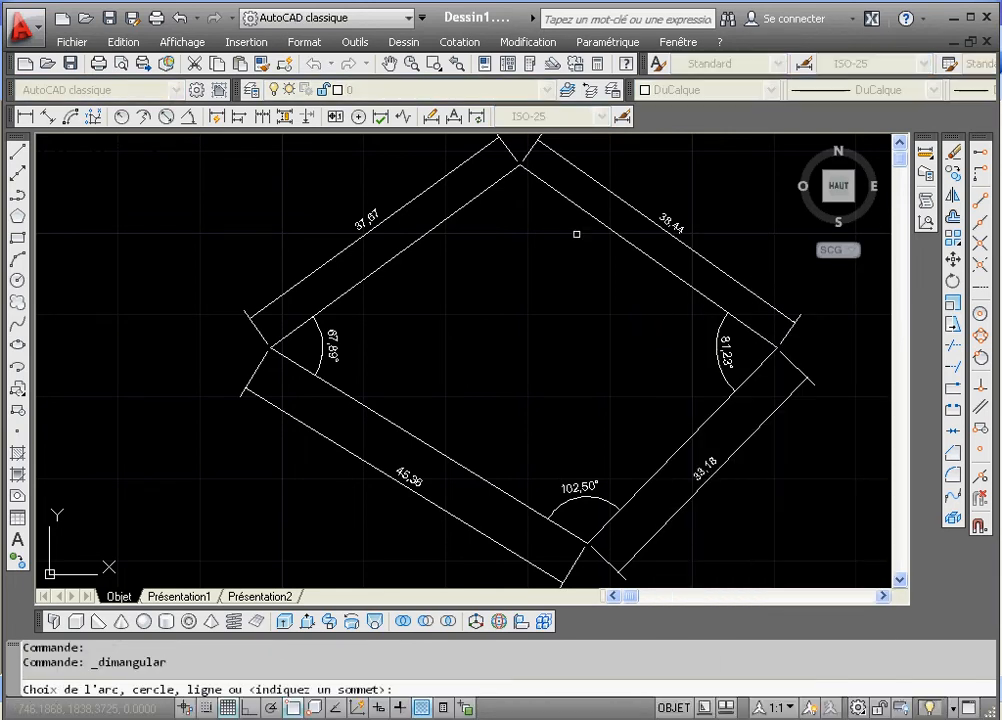
pyautogui.click(551, 187)
pyautogui.click(504, 182)
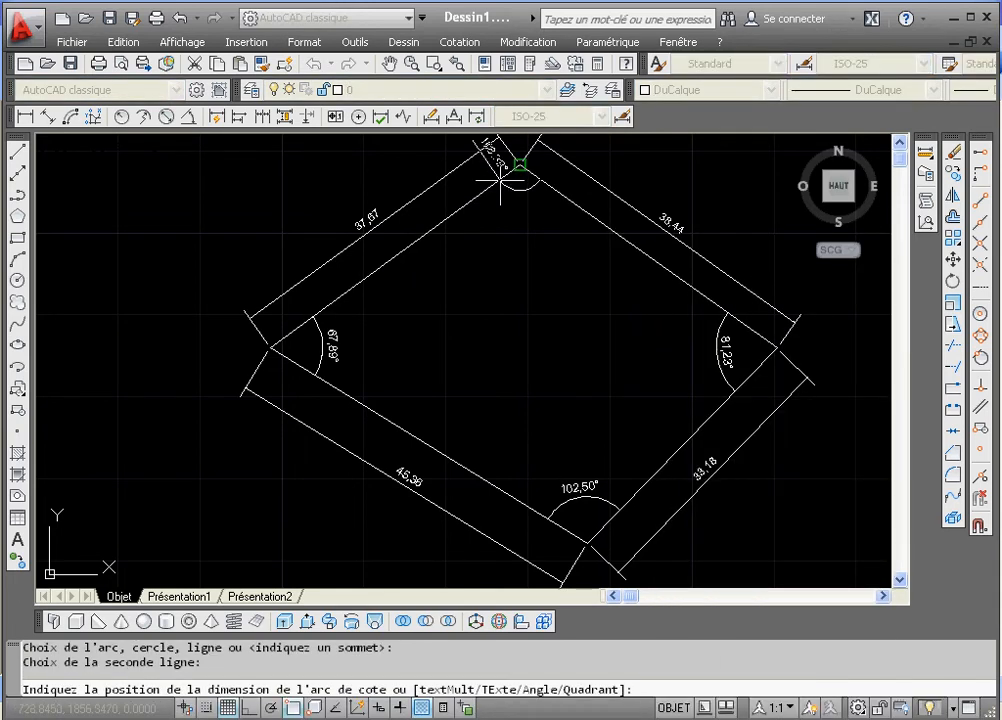
pyautogui.click(519, 222)
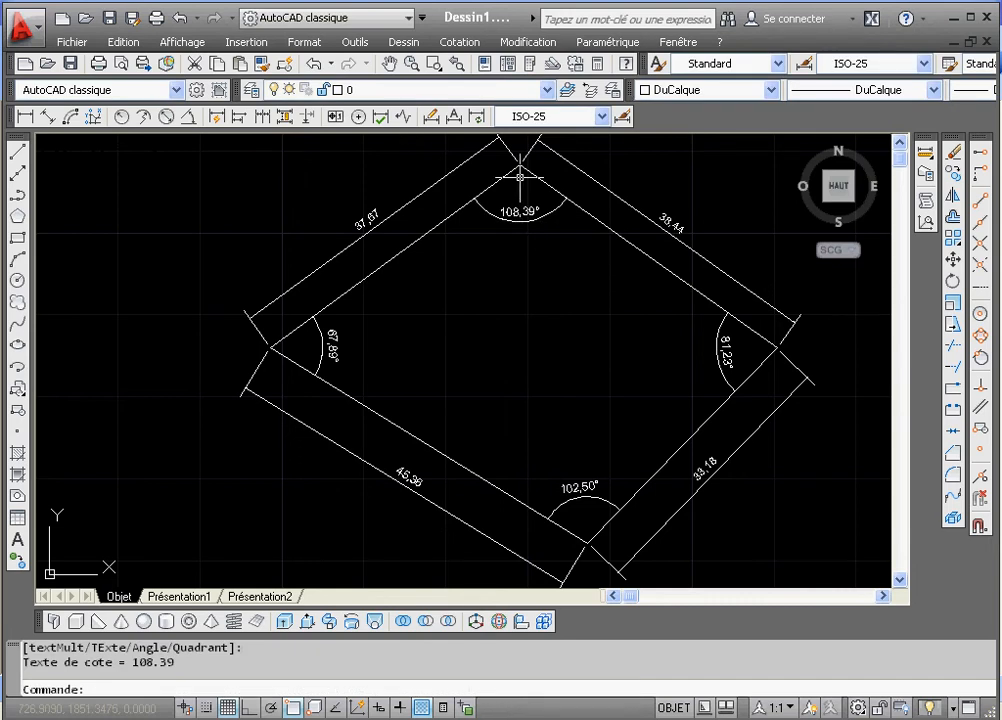
# - Modify the ISO-25 dimension style so its text height is 2
pyautogui.click(623, 117)
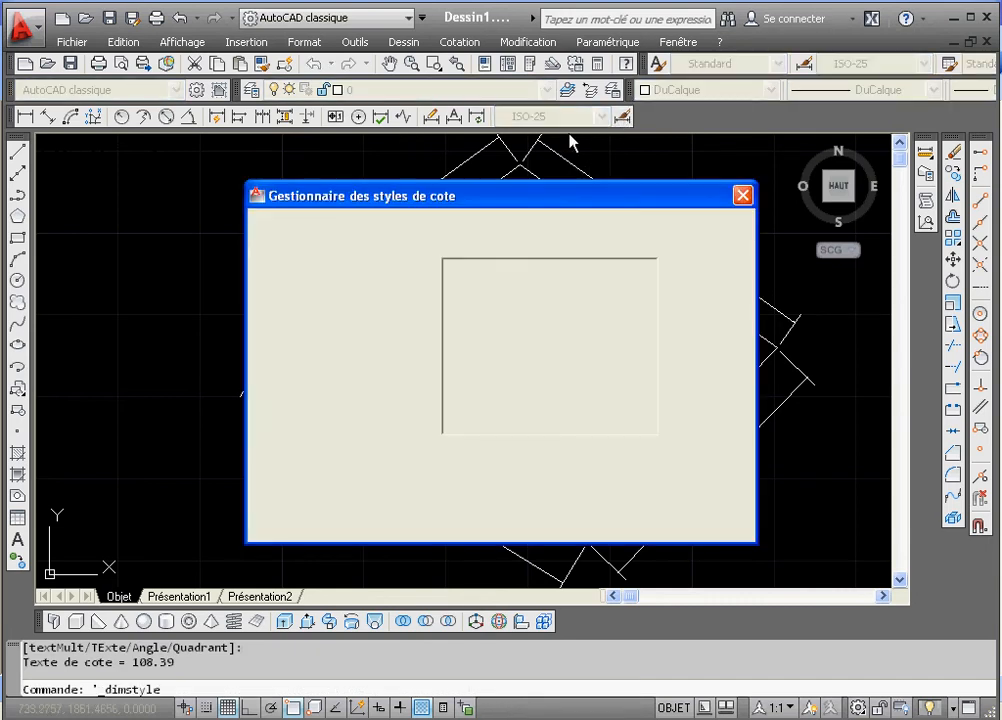
pyautogui.click(705, 329)
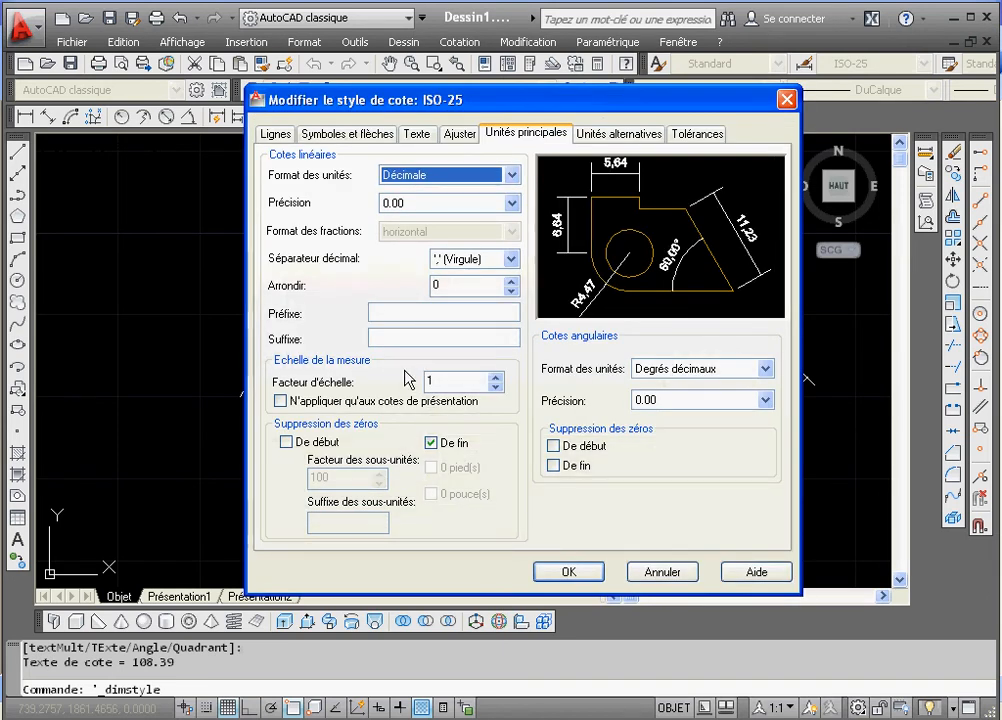
pyautogui.click(416, 134)
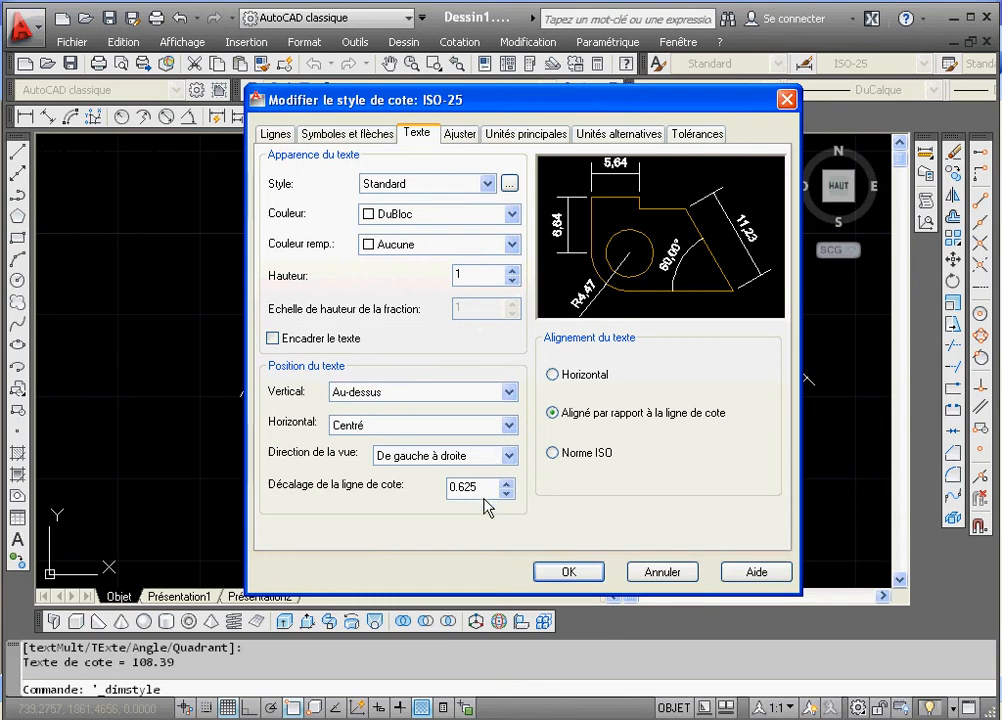
pyautogui.doubleClick(486, 273)
pyautogui.write('6')
pyautogui.click(569, 571)
pyautogui.click(618, 519)
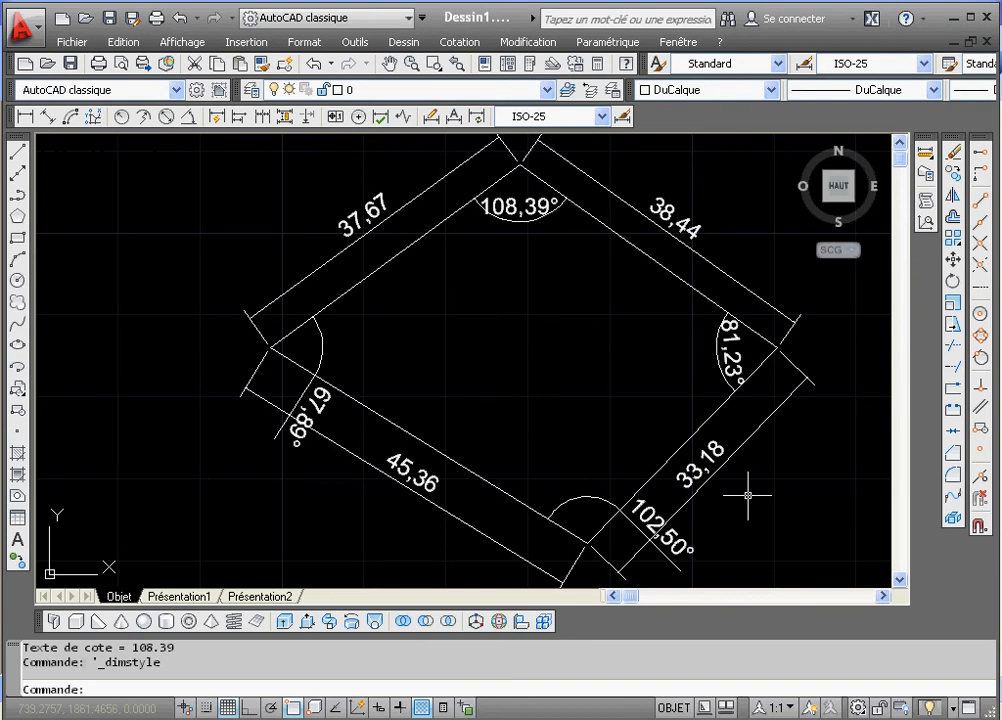
# - Set the text height of the ISO-25 dimension style to 1.5 and close the style manager
pyautogui.click(622, 117)
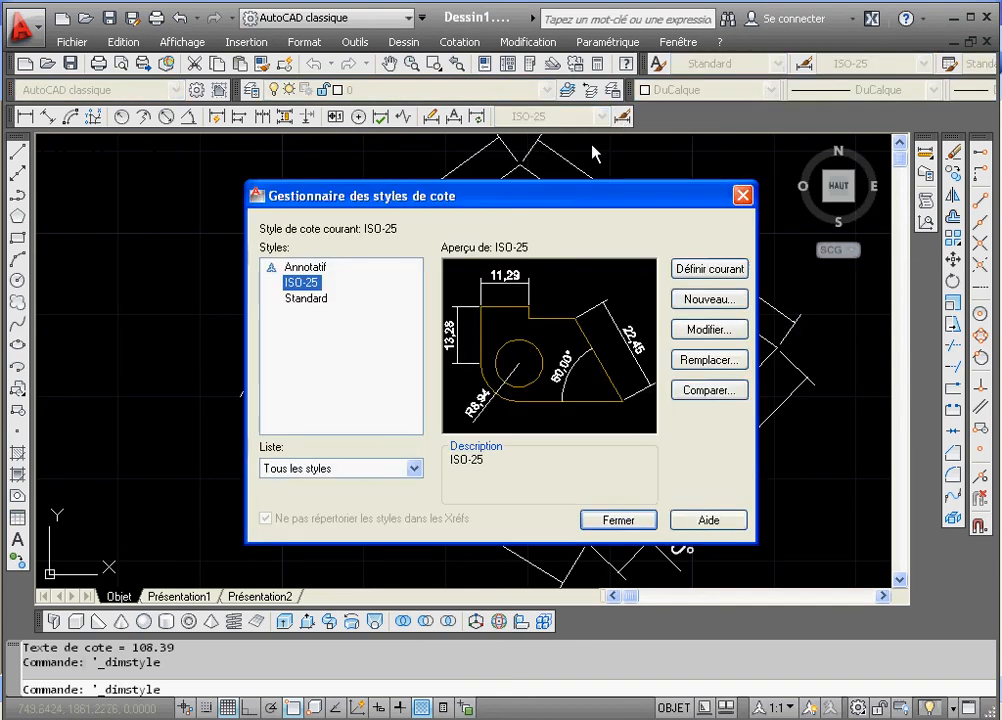
pyautogui.click(700, 330)
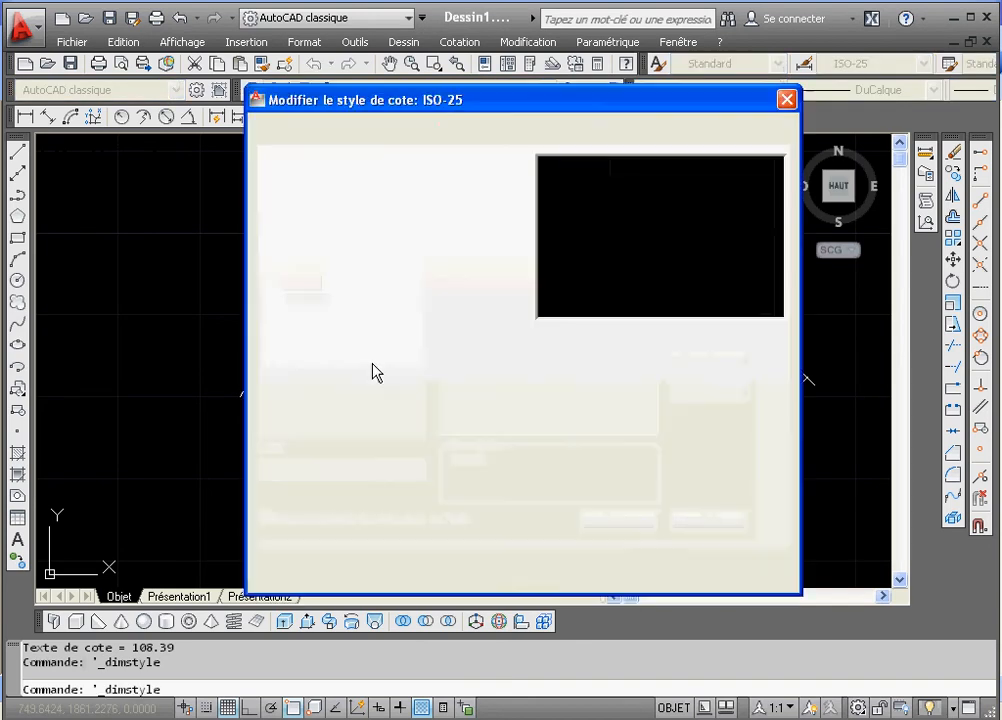
pyautogui.doubleClick(462, 275)
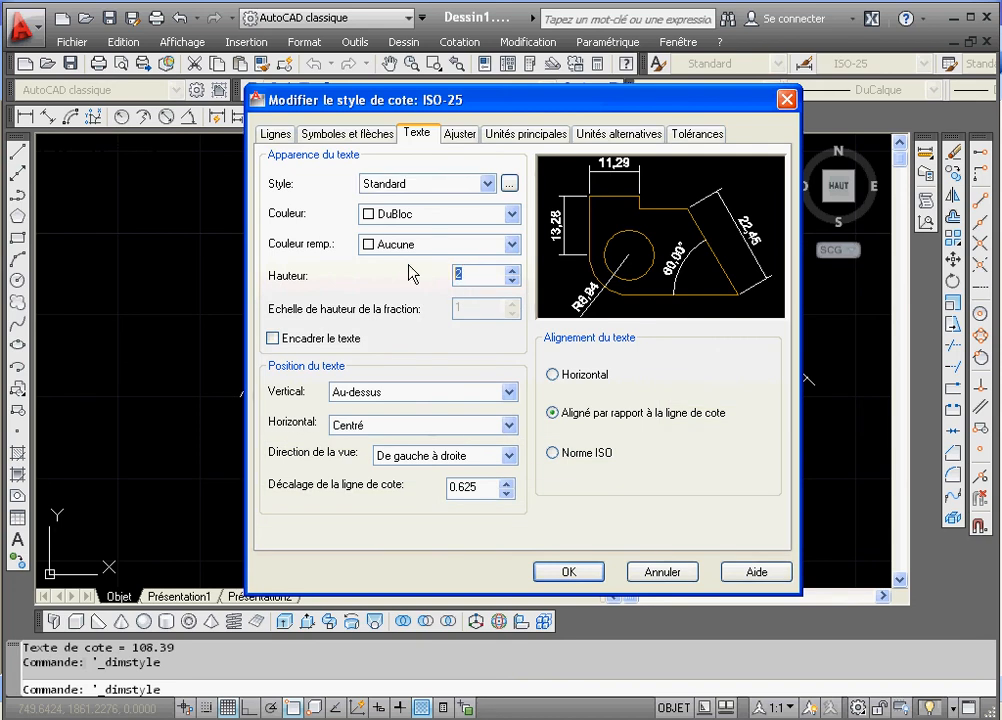
pyautogui.write('8')
pyautogui.press('BackSpace')
pyautogui.write('1.5')
pyautogui.click(586, 577)
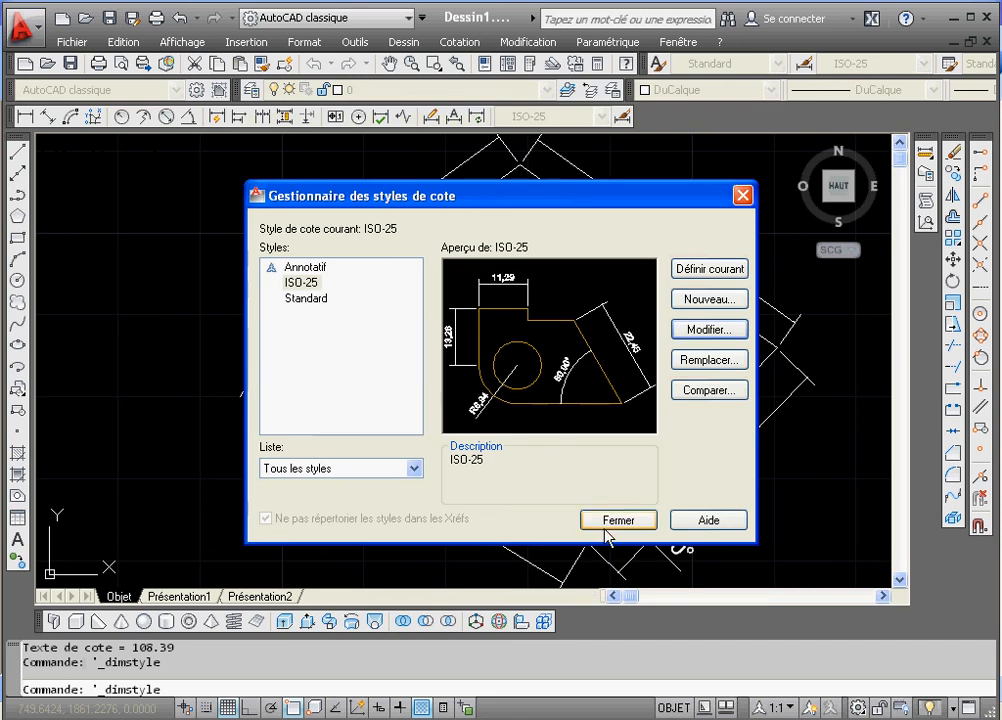
pyautogui.click(605, 521)
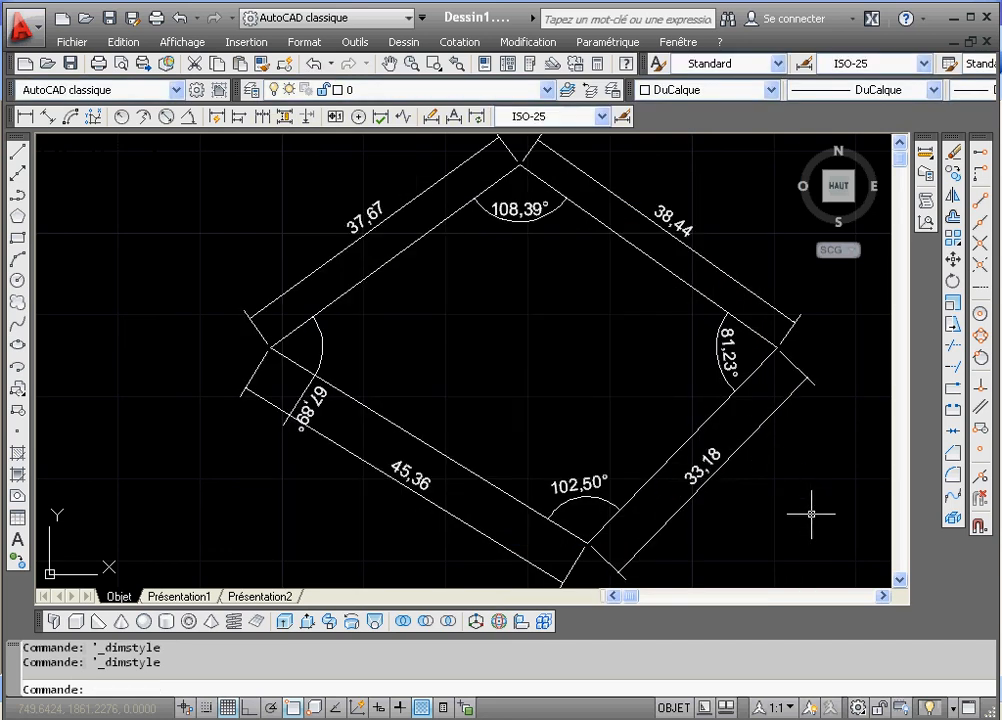